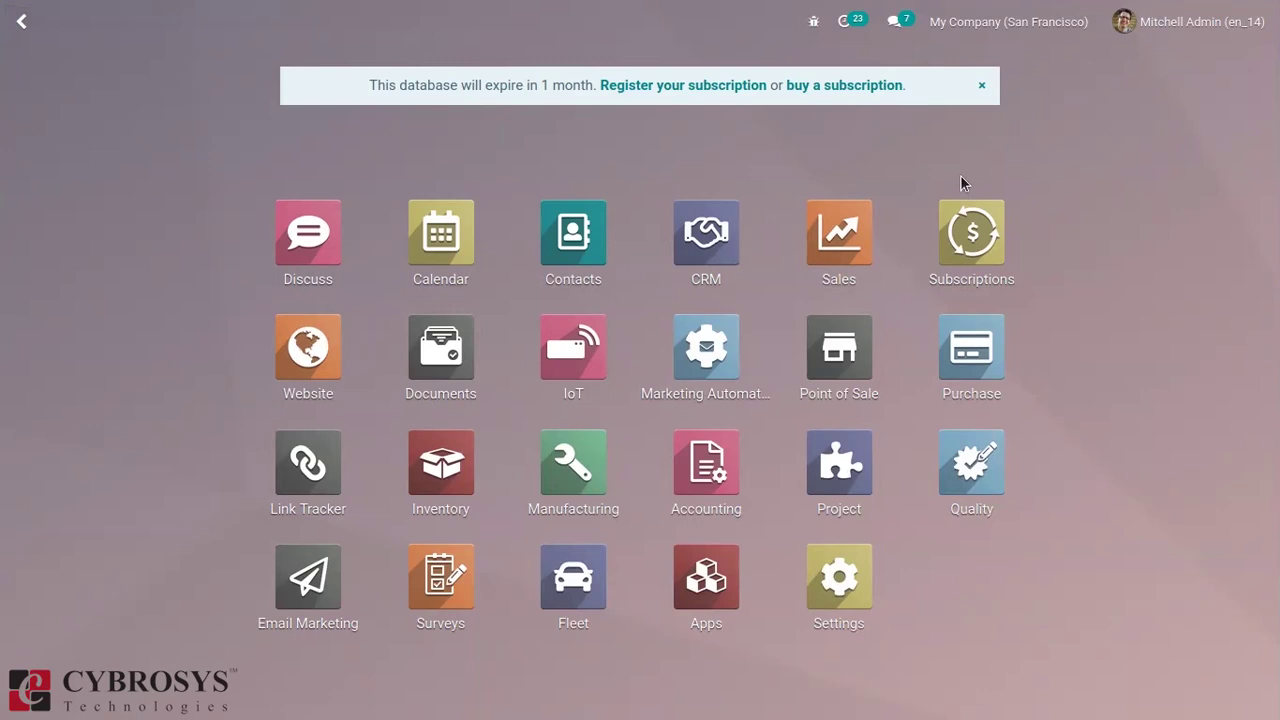
# - Launch the Accounting app from the Odoo apps home screen
pyautogui.click(675, 450)
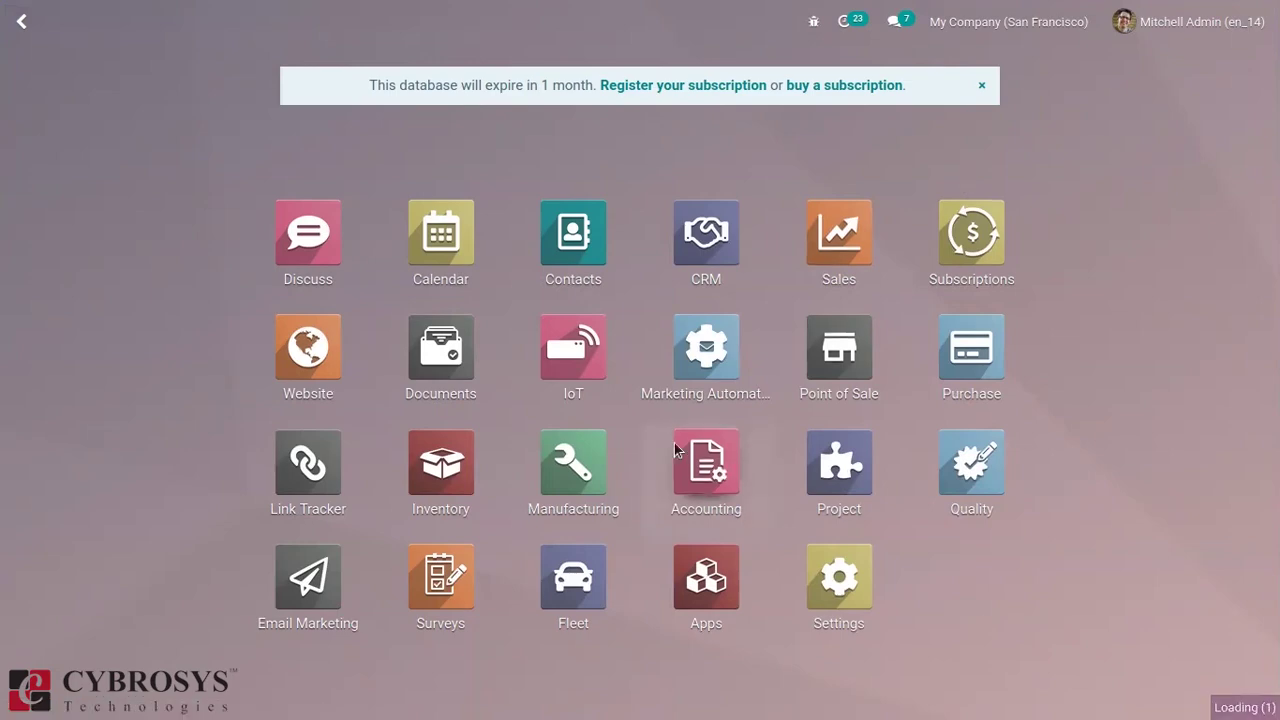
# - Open the Aged Receivable report from the Reporting menu
pyautogui.click(544, 22)
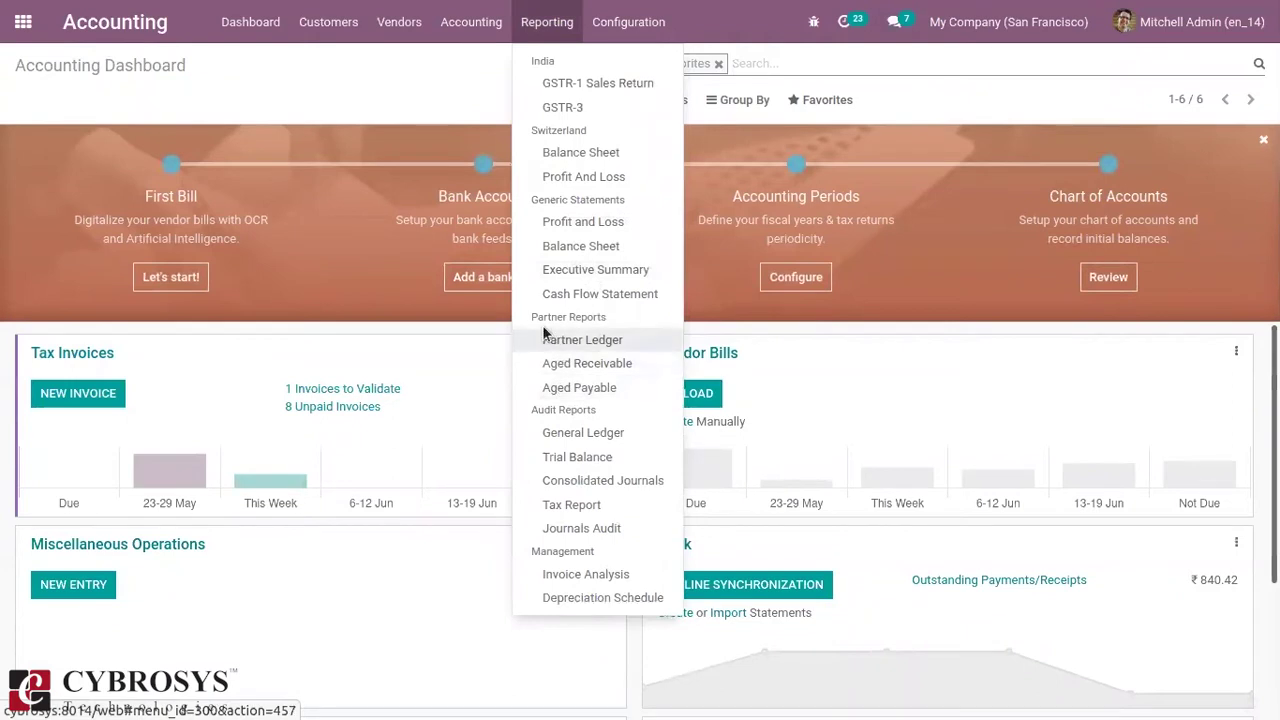
pyautogui.click(582, 364)
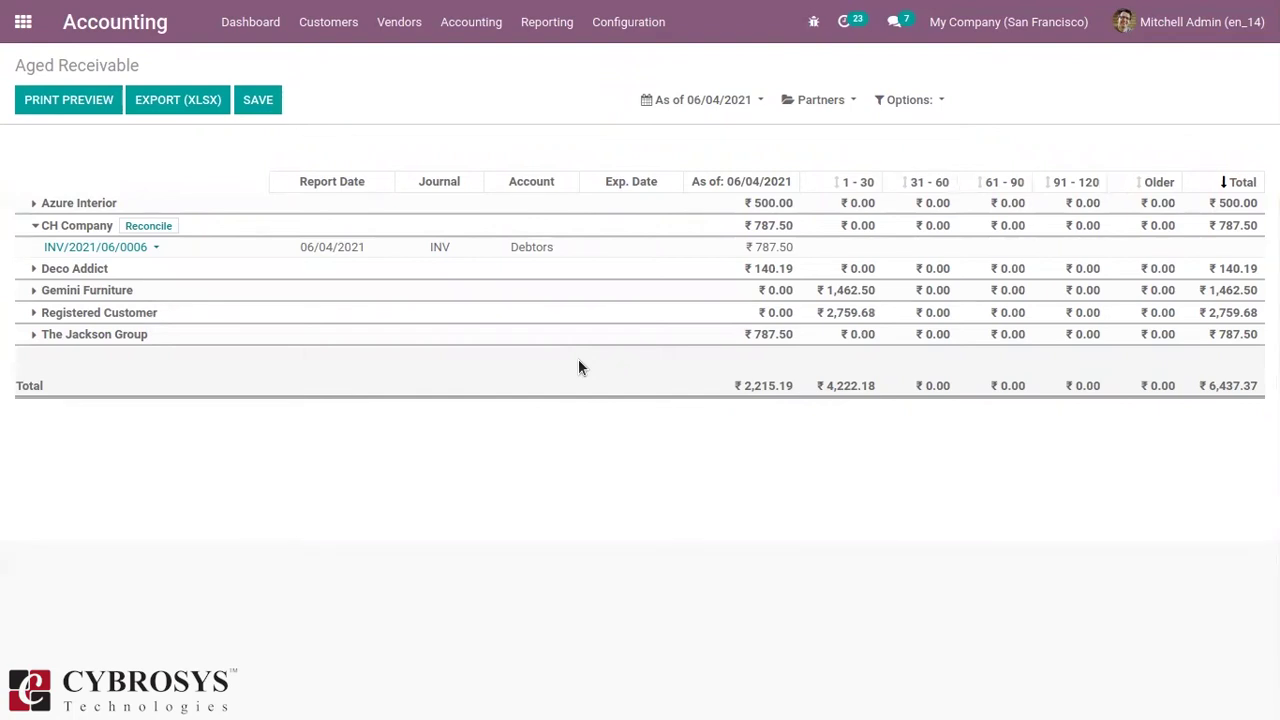
# - Check the as-of date choices without changing them, and collapse the CH Company row
pyautogui.click(680, 98)
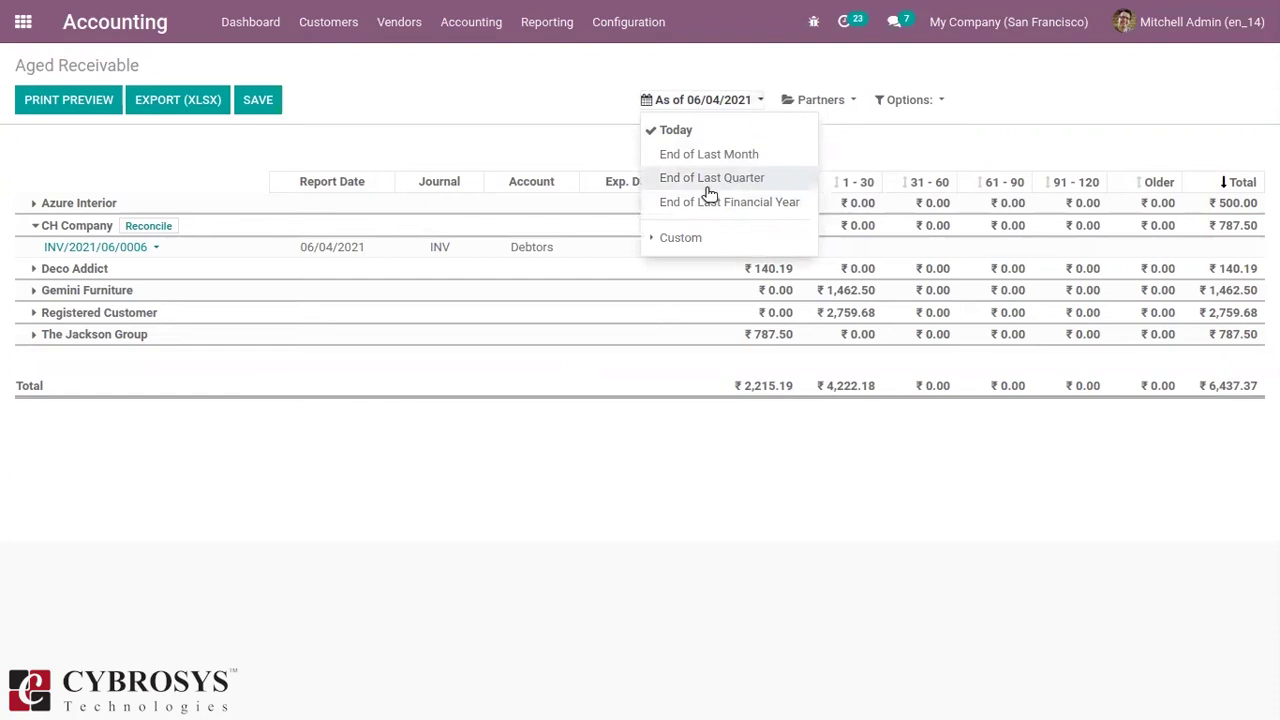
pyautogui.click(583, 142)
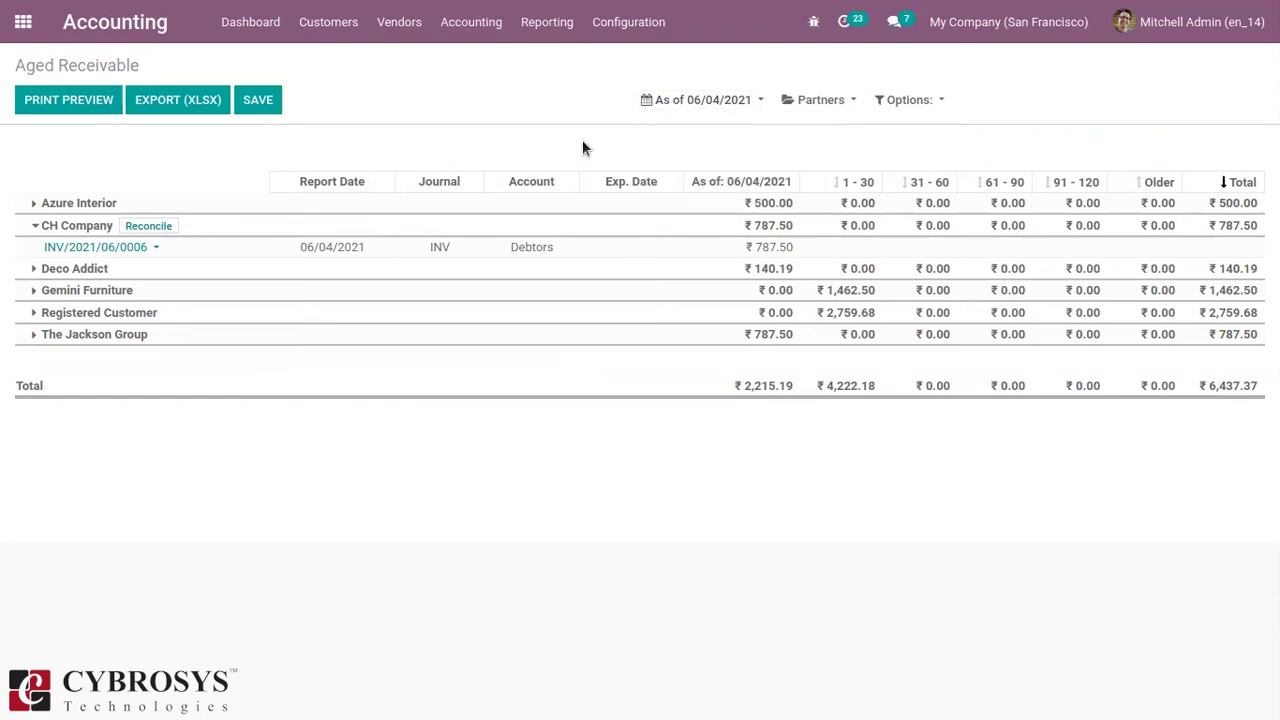
pyautogui.click(35, 226)
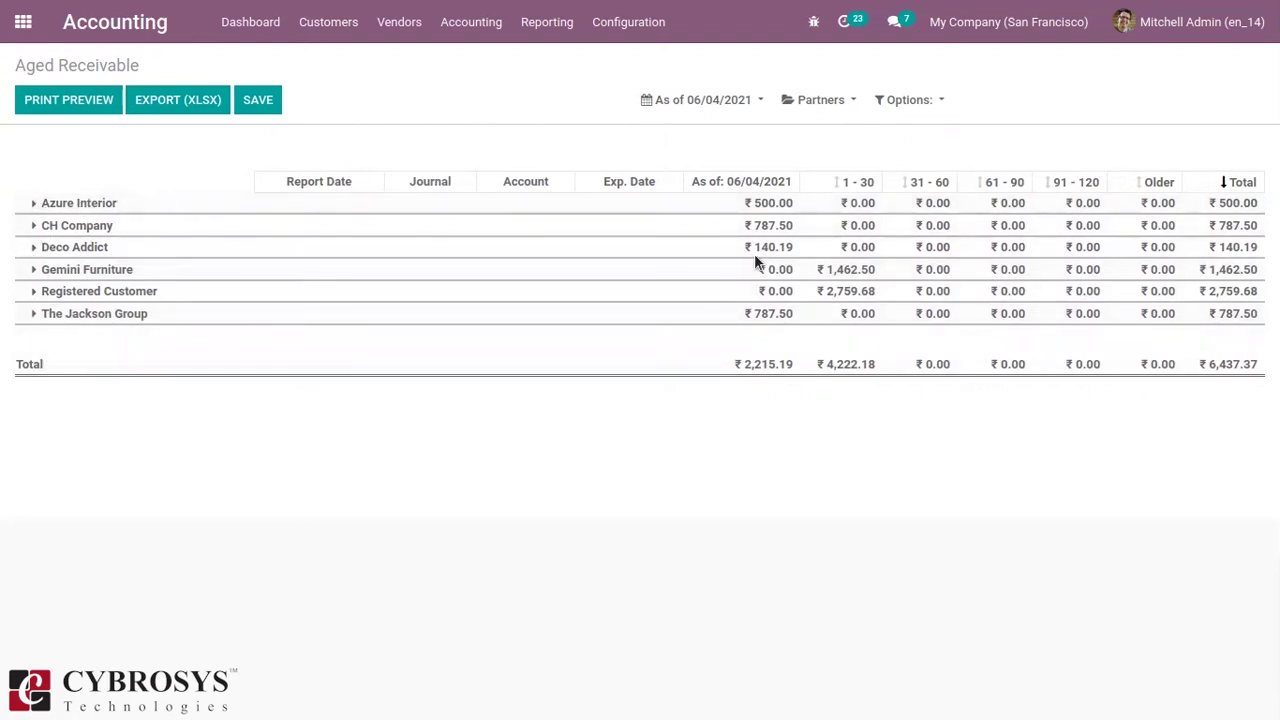
# - Review the report's options and partner filter, leaving them unchanged
pyautogui.click(920, 99)
pyautogui.click(830, 97)
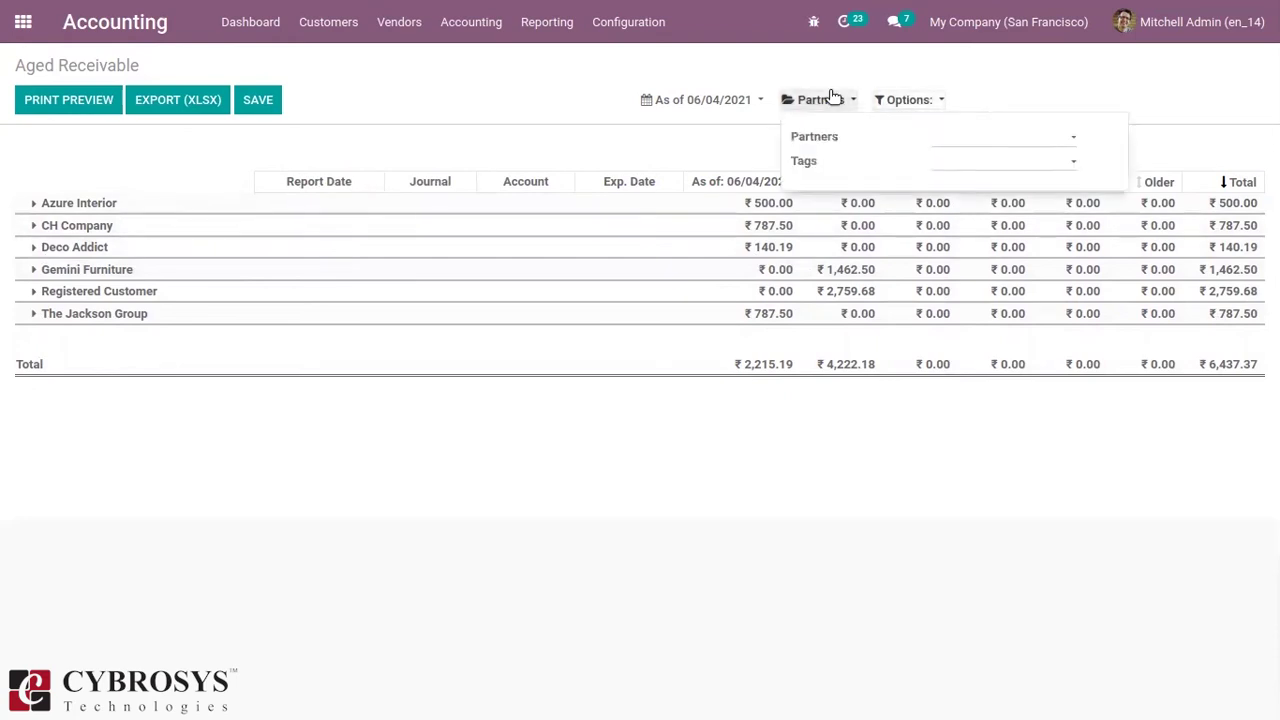
pyautogui.click(696, 143)
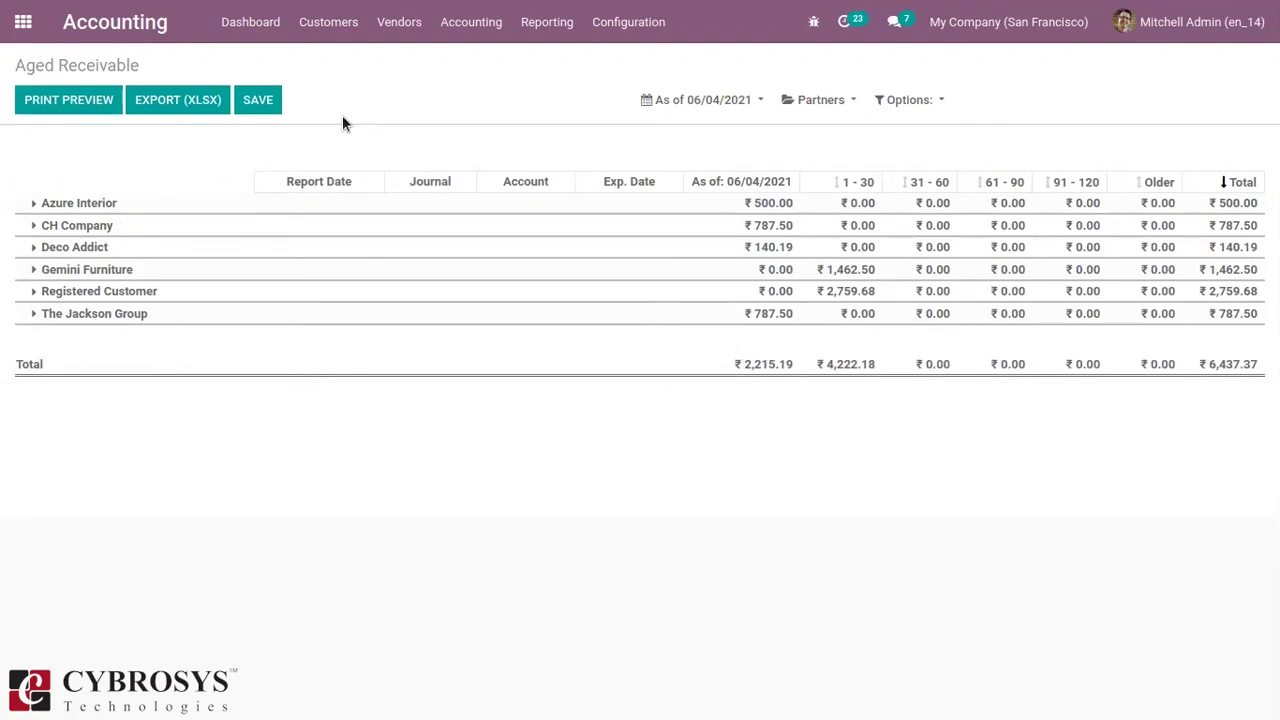
pyautogui.click(305, 26)
# - Start a new customer invoice with Ready Mat as the customer
pyautogui.click(344, 61)
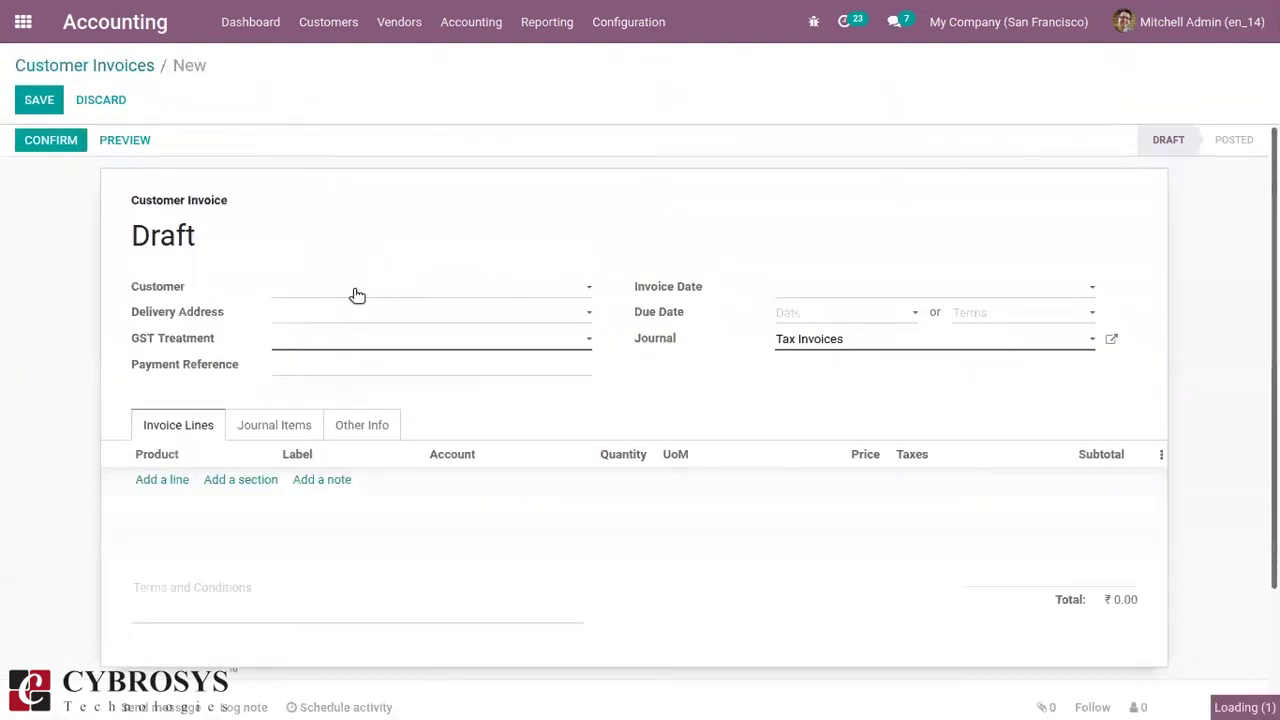
pyautogui.click(357, 295)
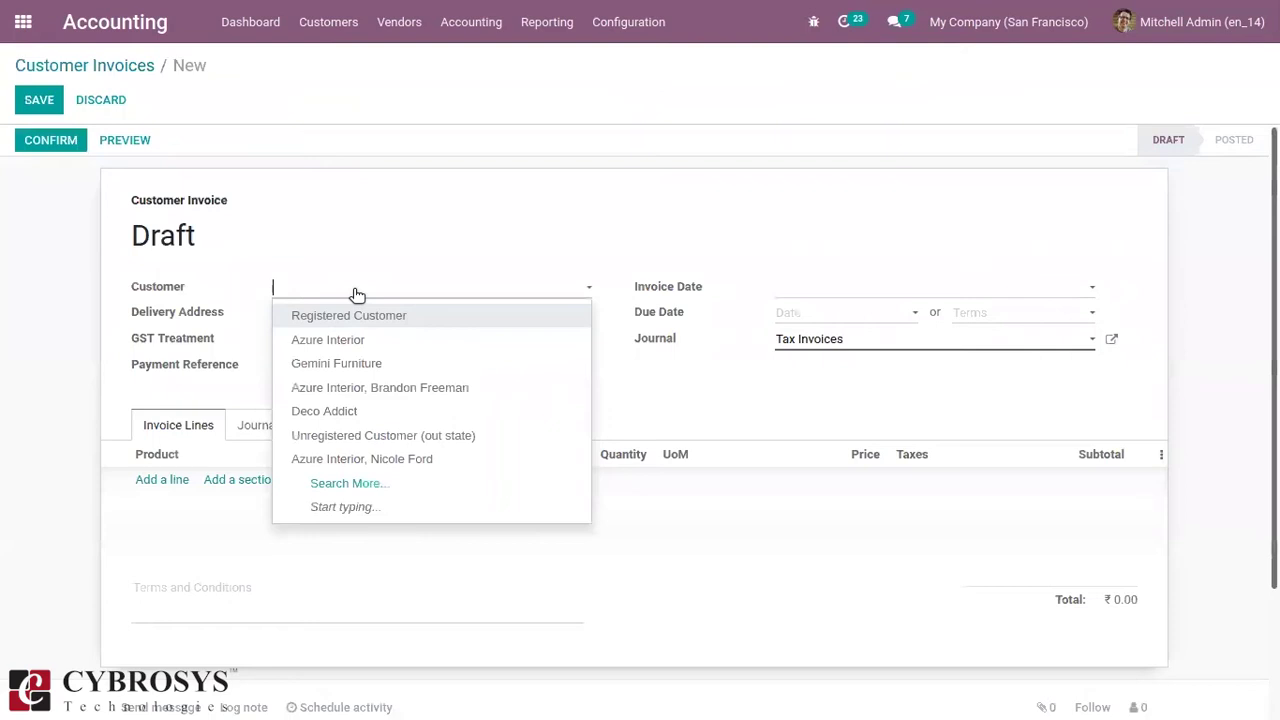
pyautogui.write('j')
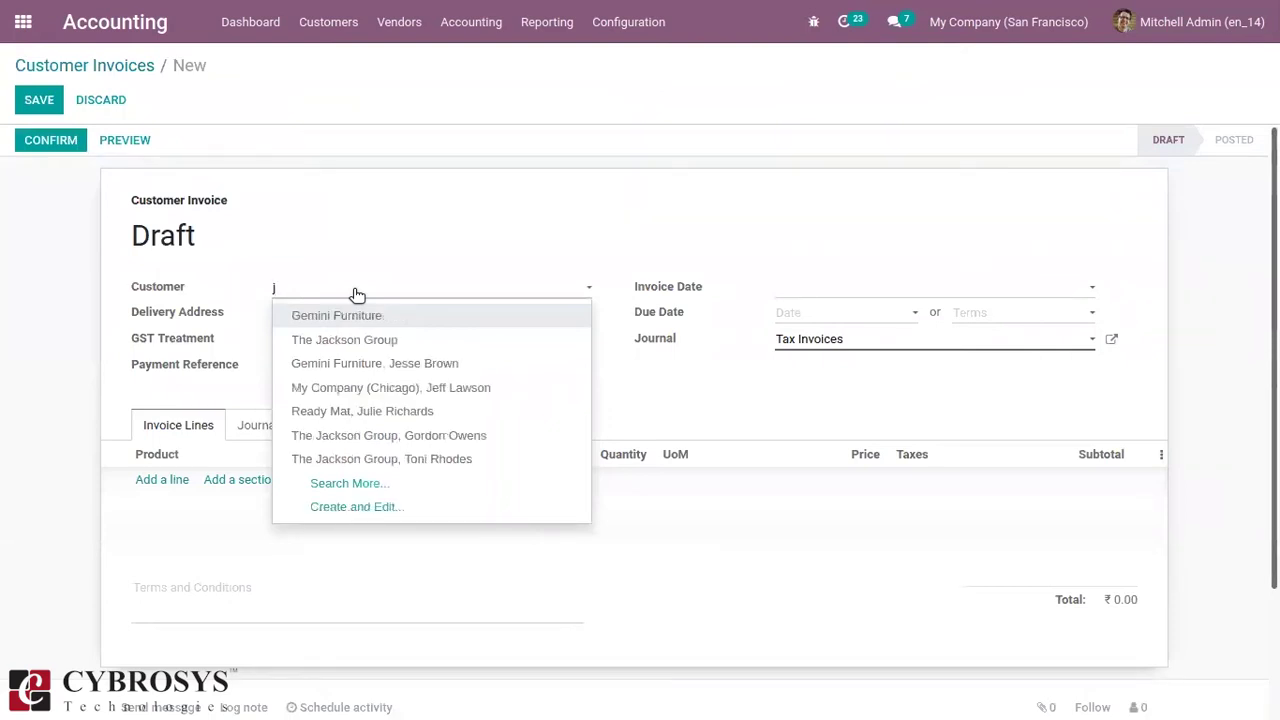
pyautogui.press('BackSpace')
pyautogui.write('rea')
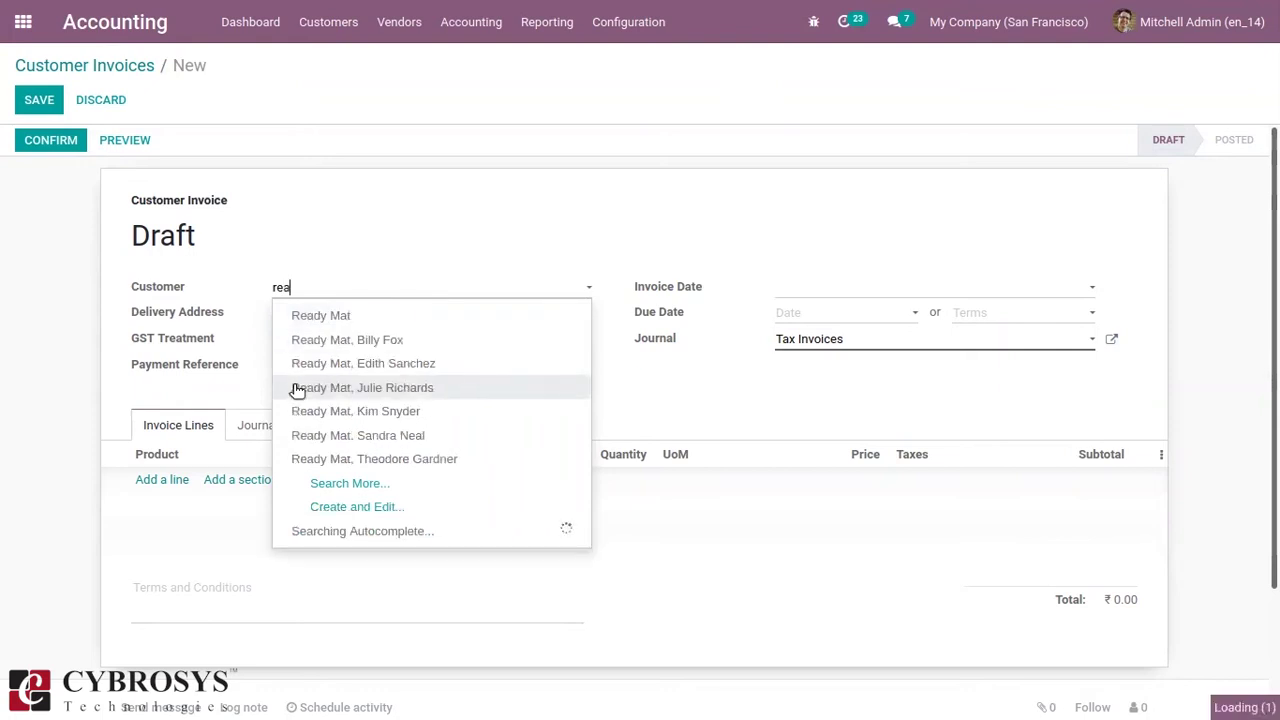
pyautogui.click(338, 312)
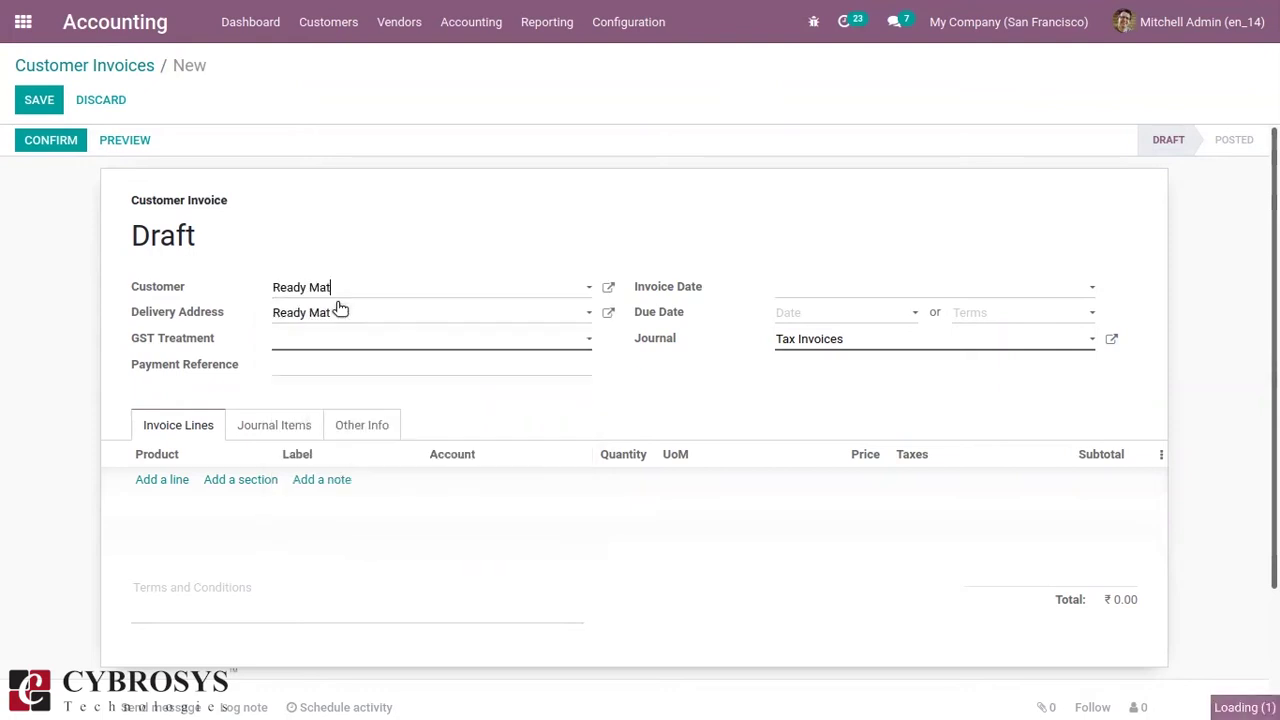
# - Set the invoice's GST treatment to Consumer and its due date to 05/27/2021
pyautogui.click(455, 339)
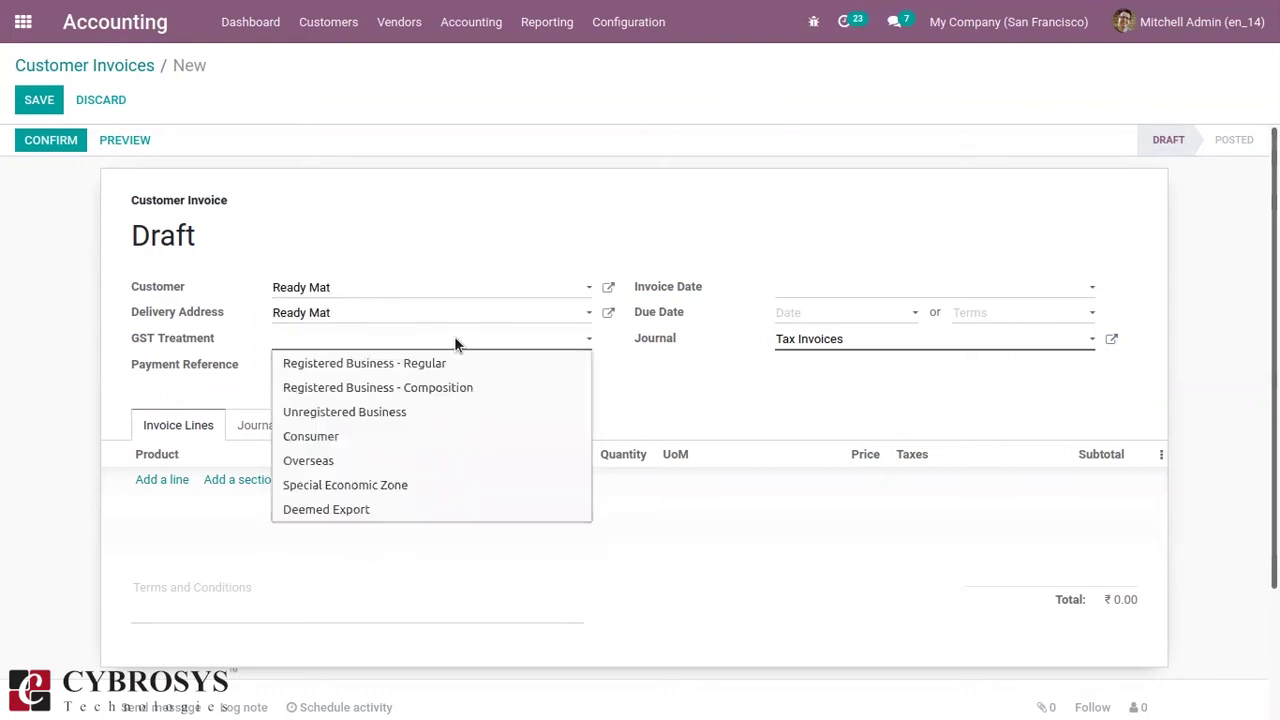
pyautogui.click(364, 437)
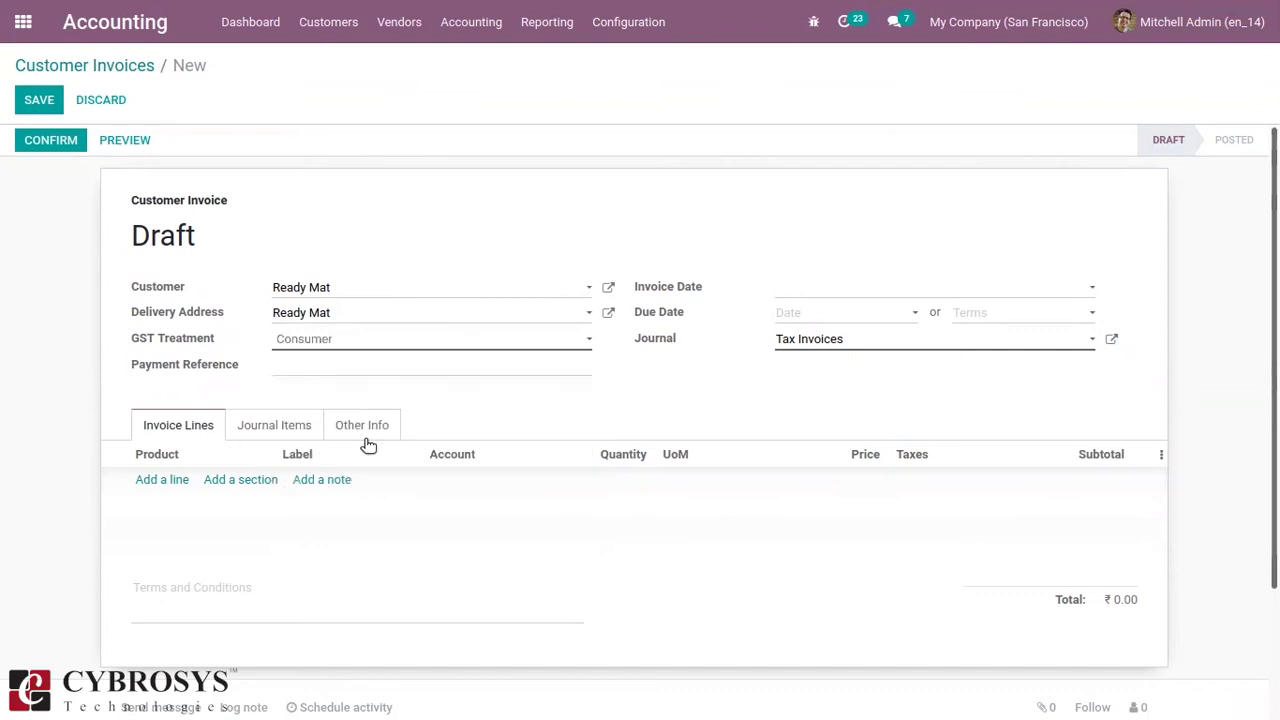
pyautogui.click(794, 316)
pyautogui.click(803, 345)
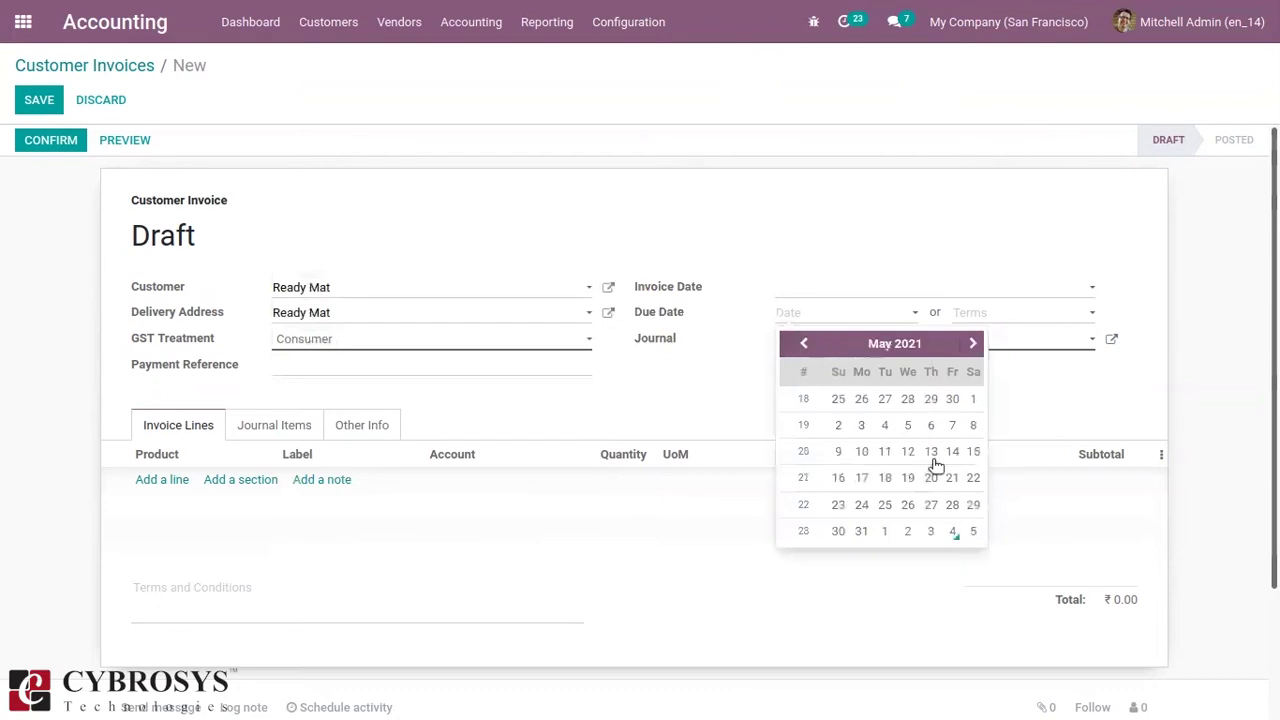
pyautogui.click(929, 506)
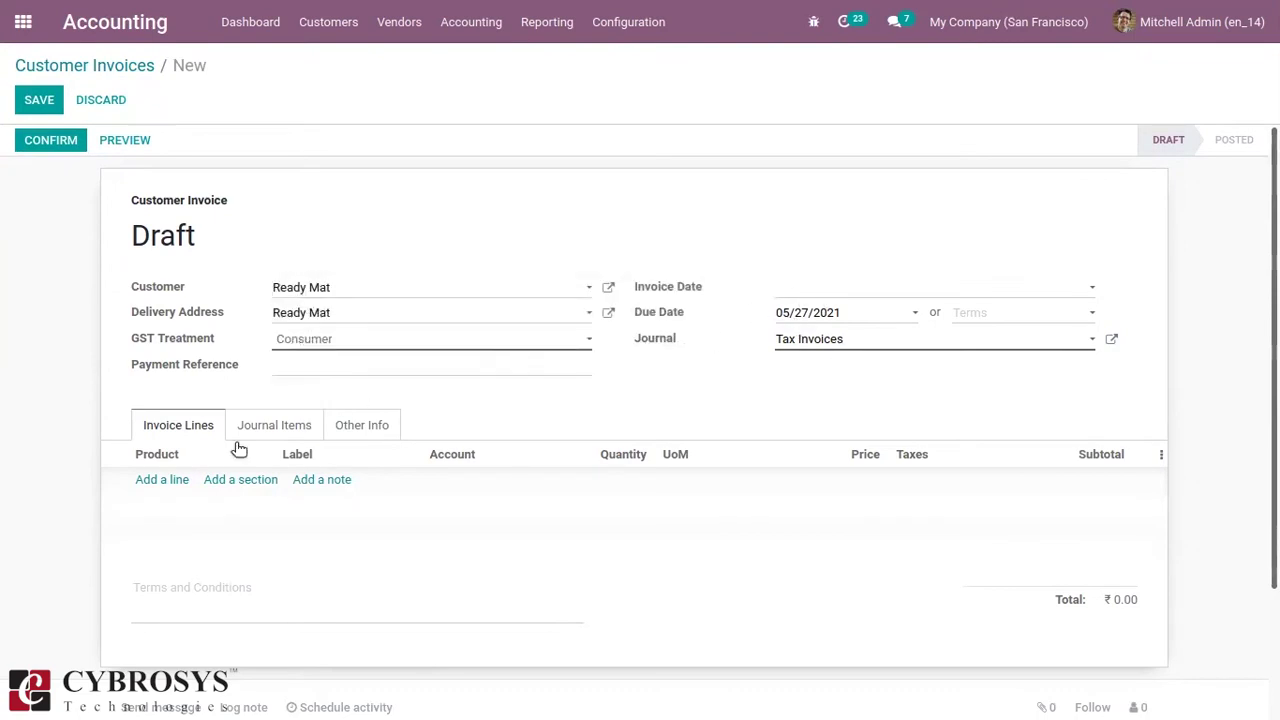
pyautogui.click(181, 479)
# - Add the white [DESK0005] Customizable Desk line at 750.00 and post invoice INV/2021/06/0007
pyautogui.click(181, 479)
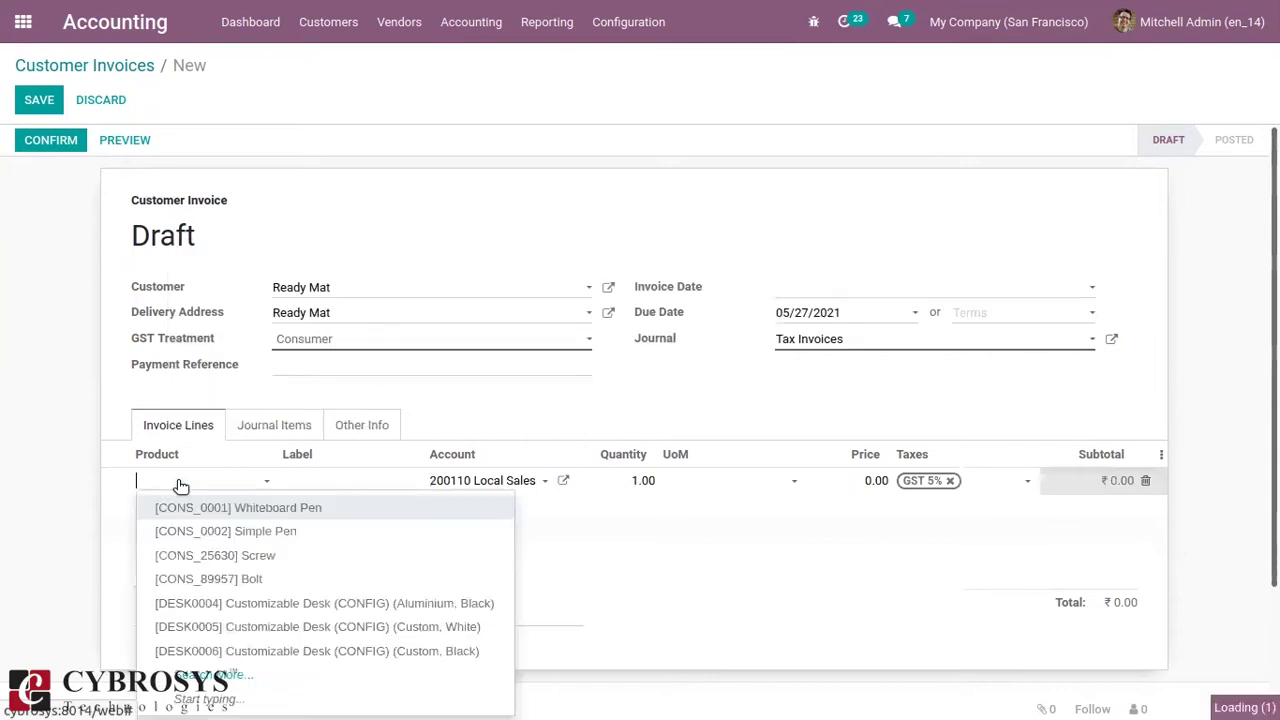
pyautogui.click(316, 625)
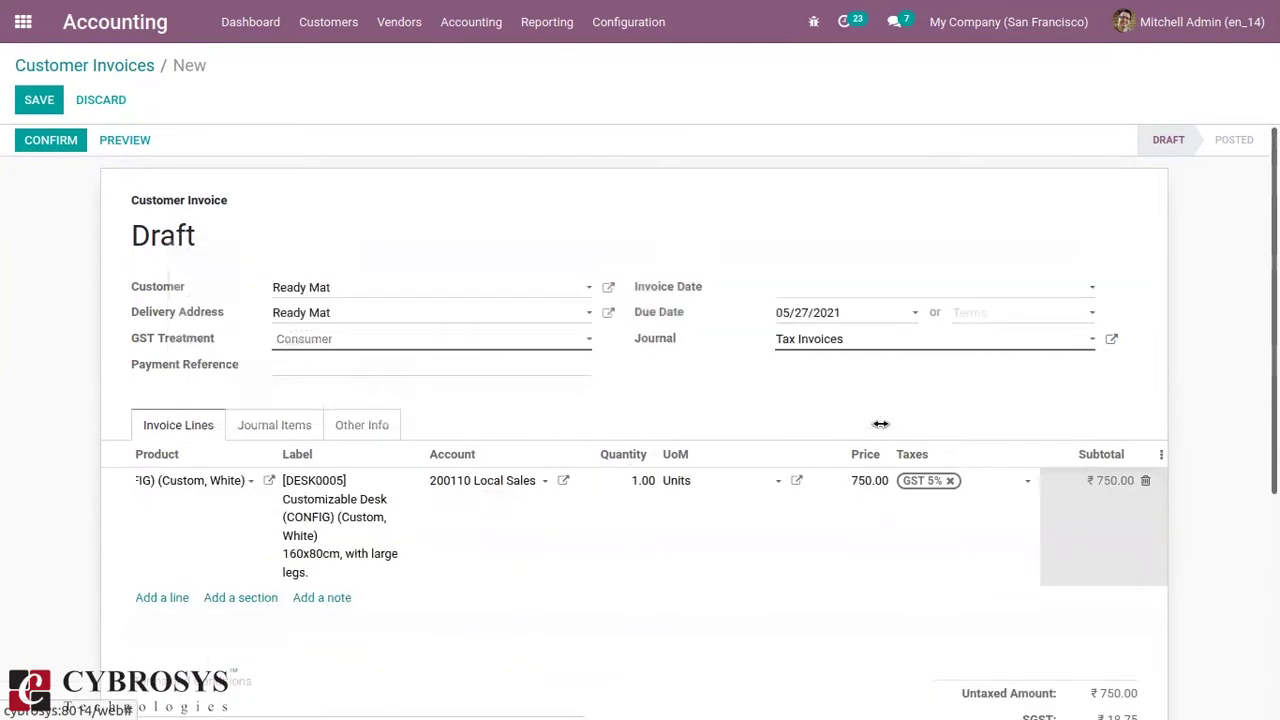
pyautogui.click(65, 148)
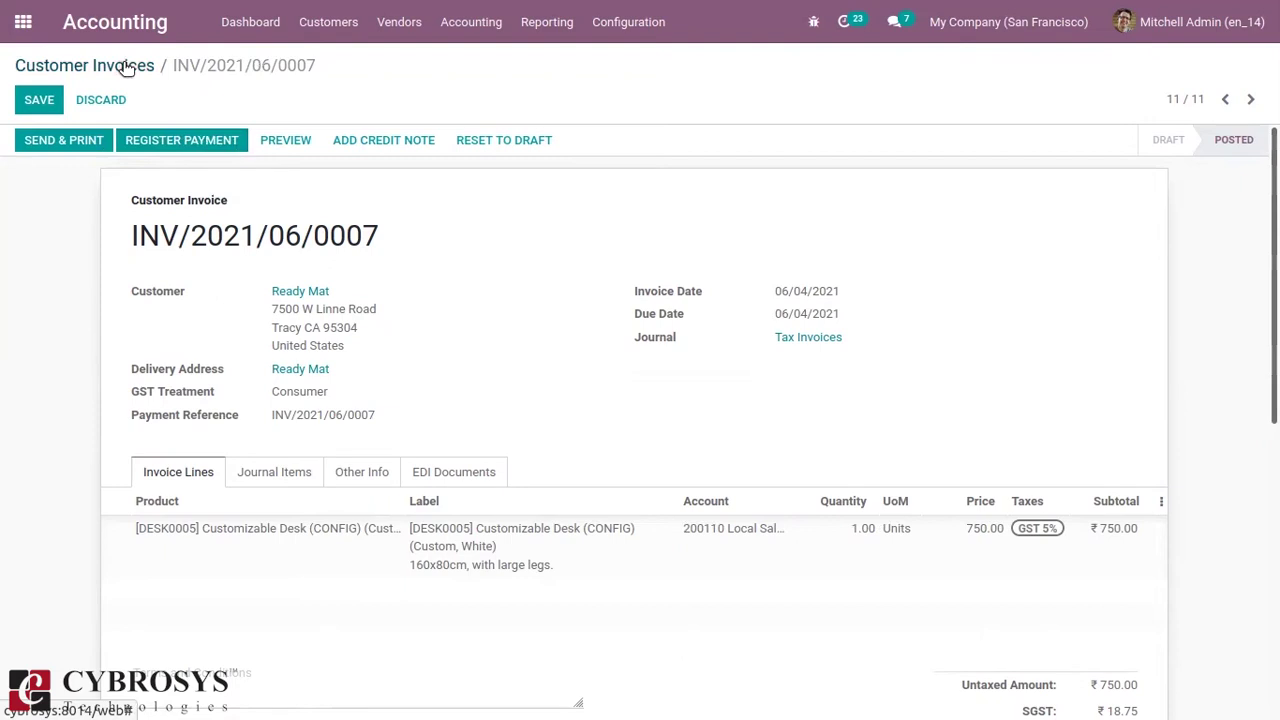
pyautogui.click(540, 21)
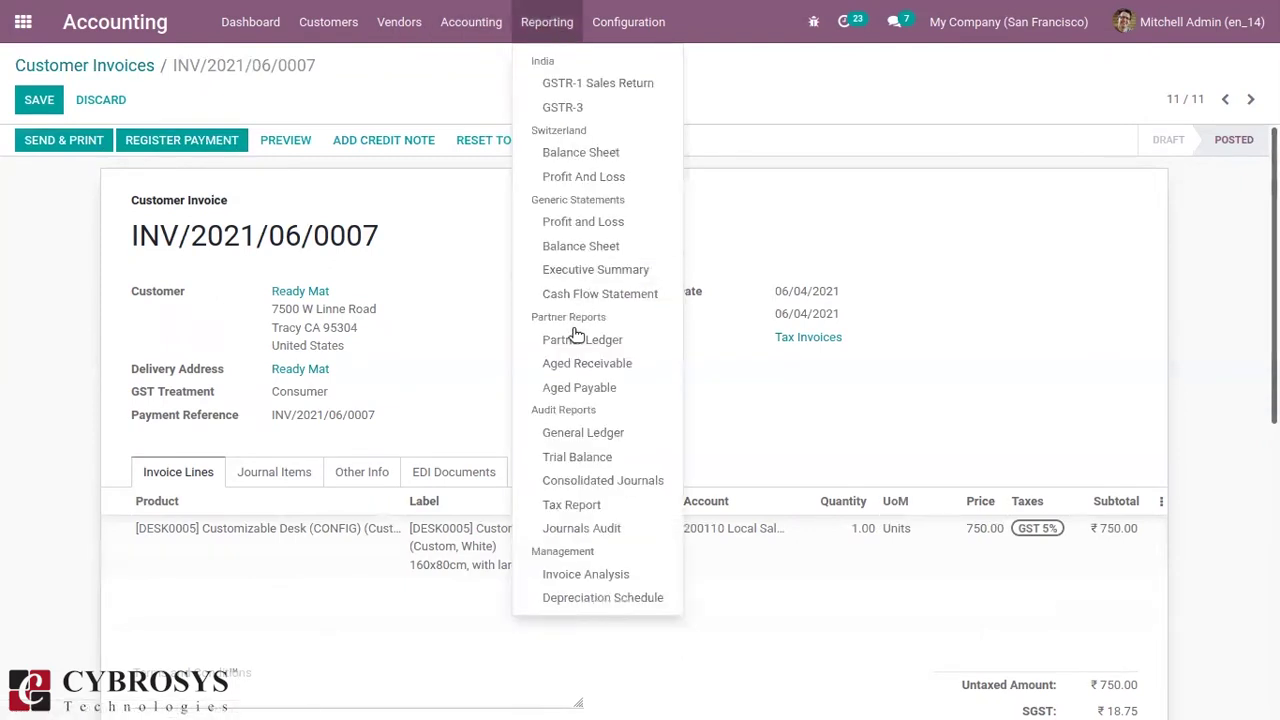
# - Reopen Aged Receivable and expand Ready Mat to show INV/2021/06/0007 for ₹787.50
pyautogui.click(559, 364)
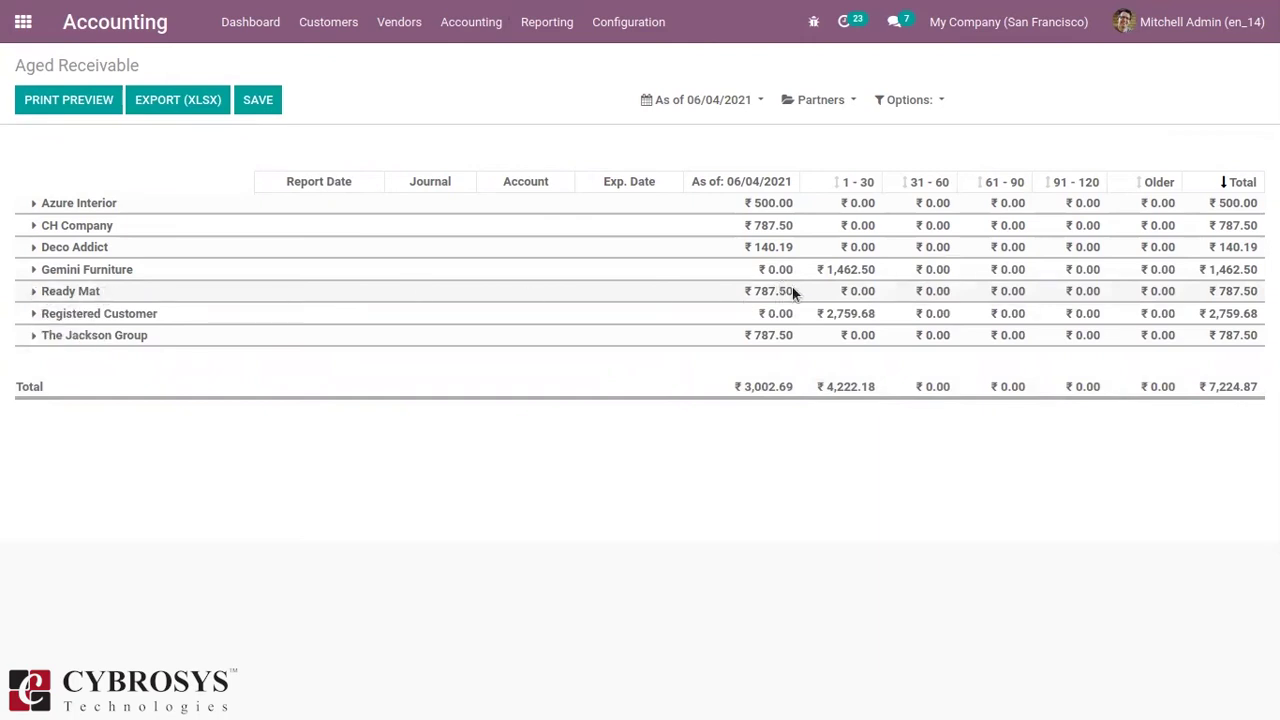
pyautogui.click(39, 292)
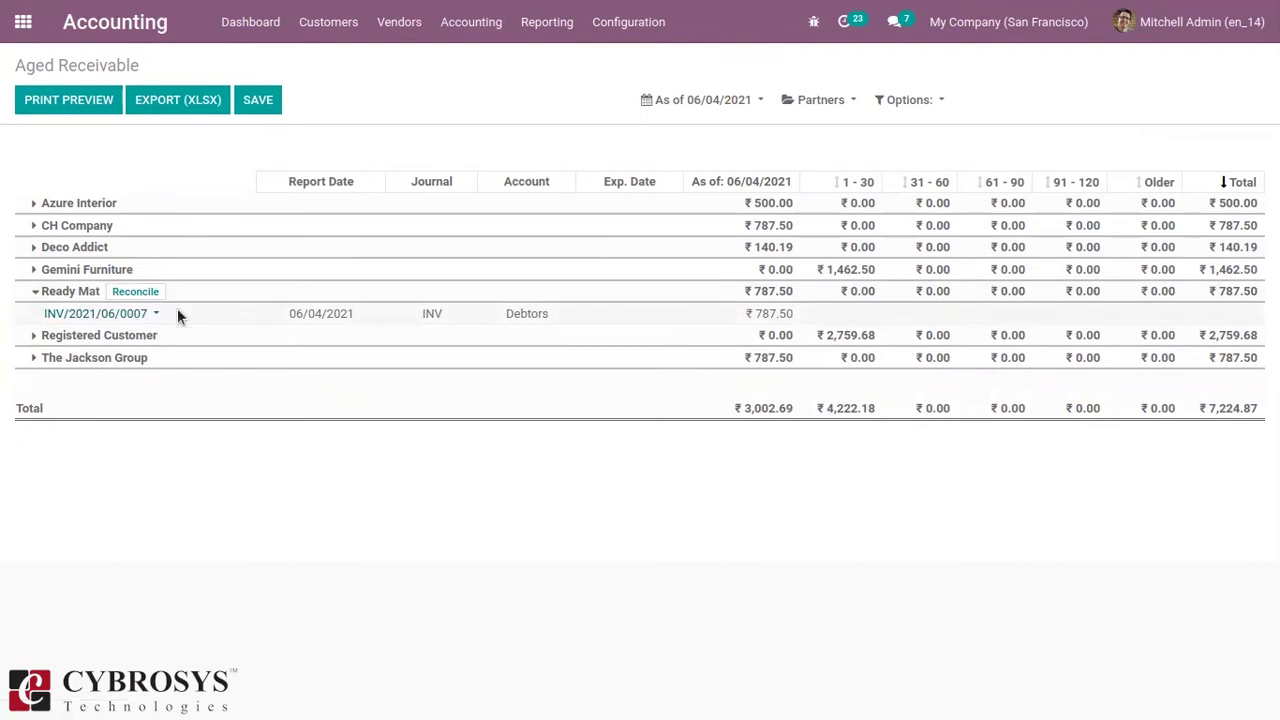
pyautogui.click(140, 313)
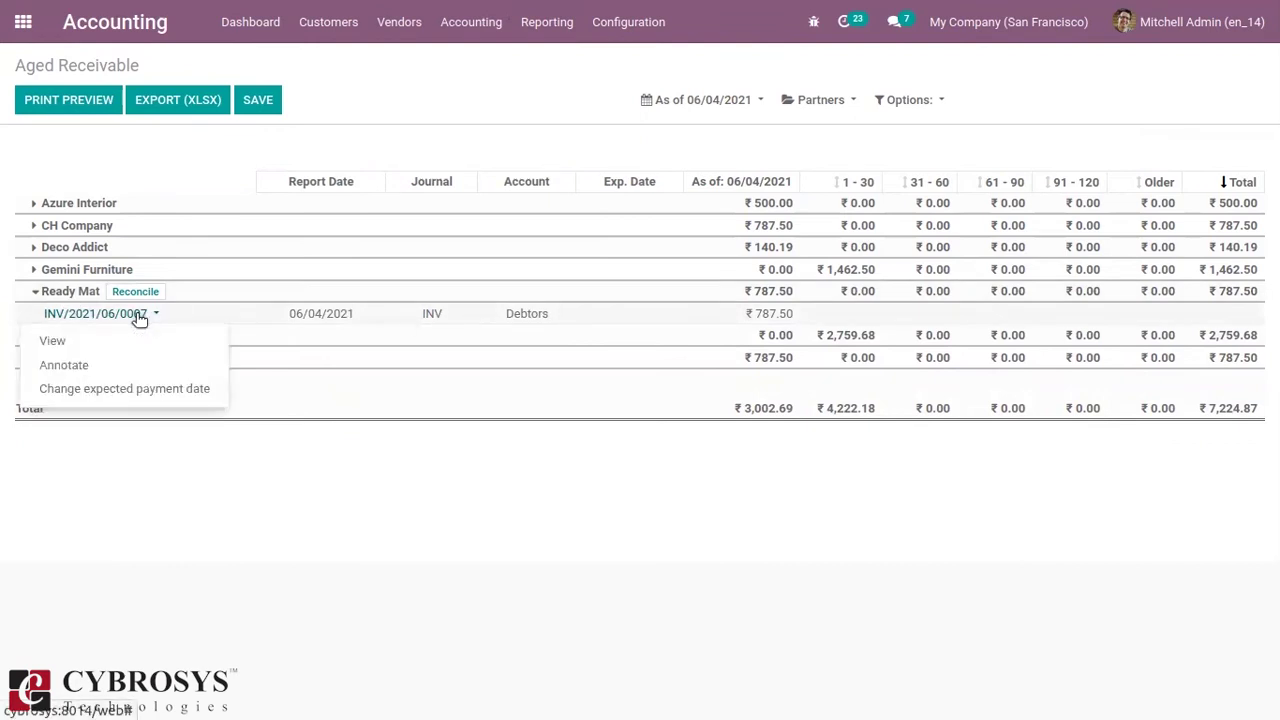
# - Create the payment for invoice INV/2021/06/0007, then go back to Aged Receivable
pyautogui.click(69, 348)
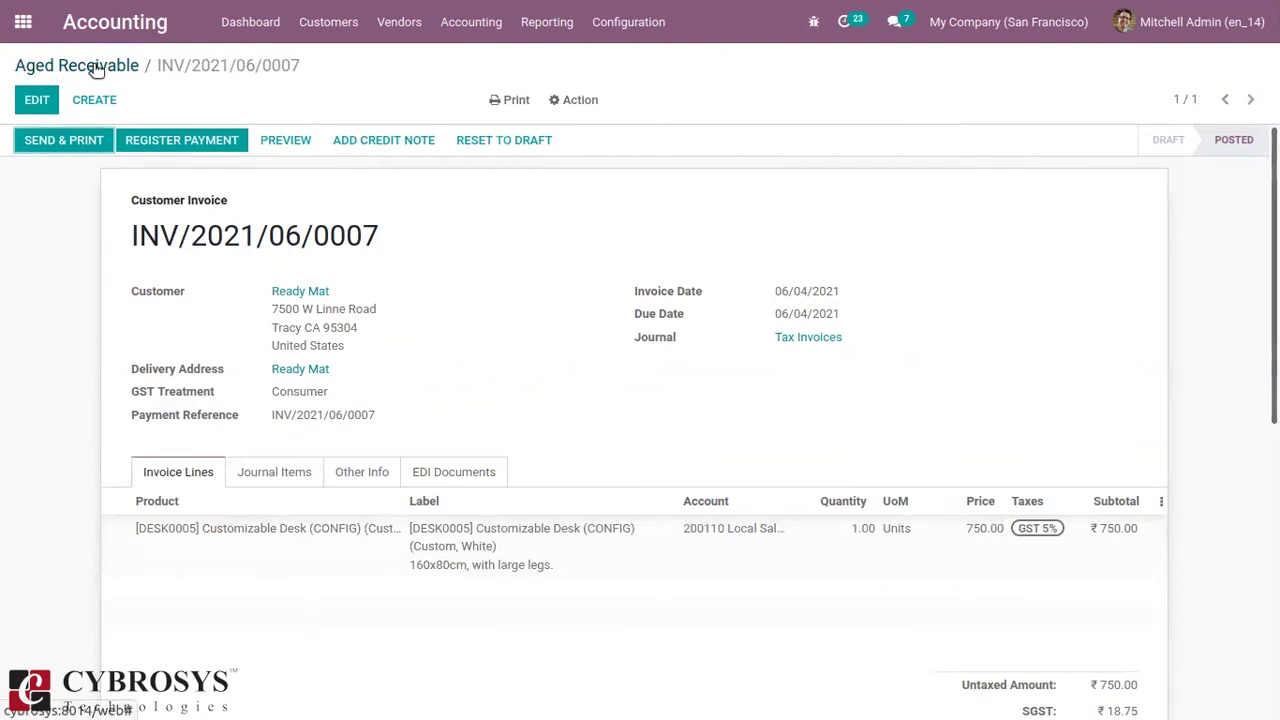
pyautogui.click(190, 139)
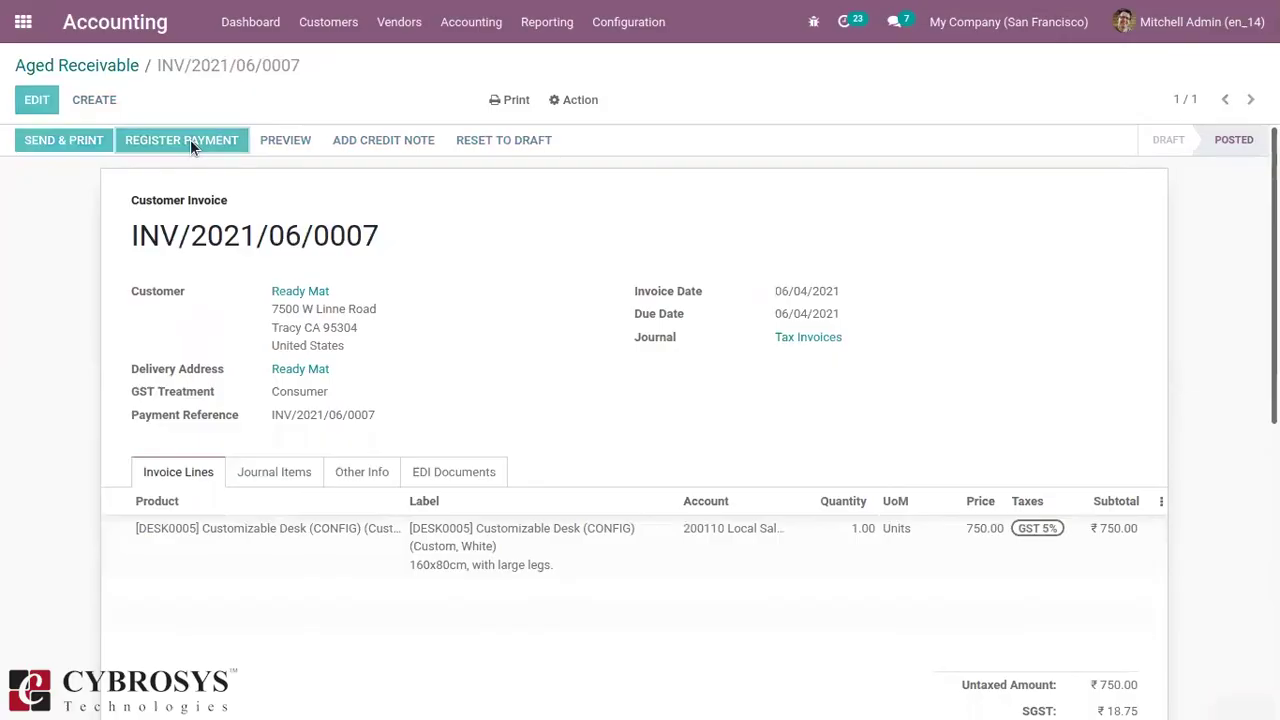
pyautogui.click(289, 251)
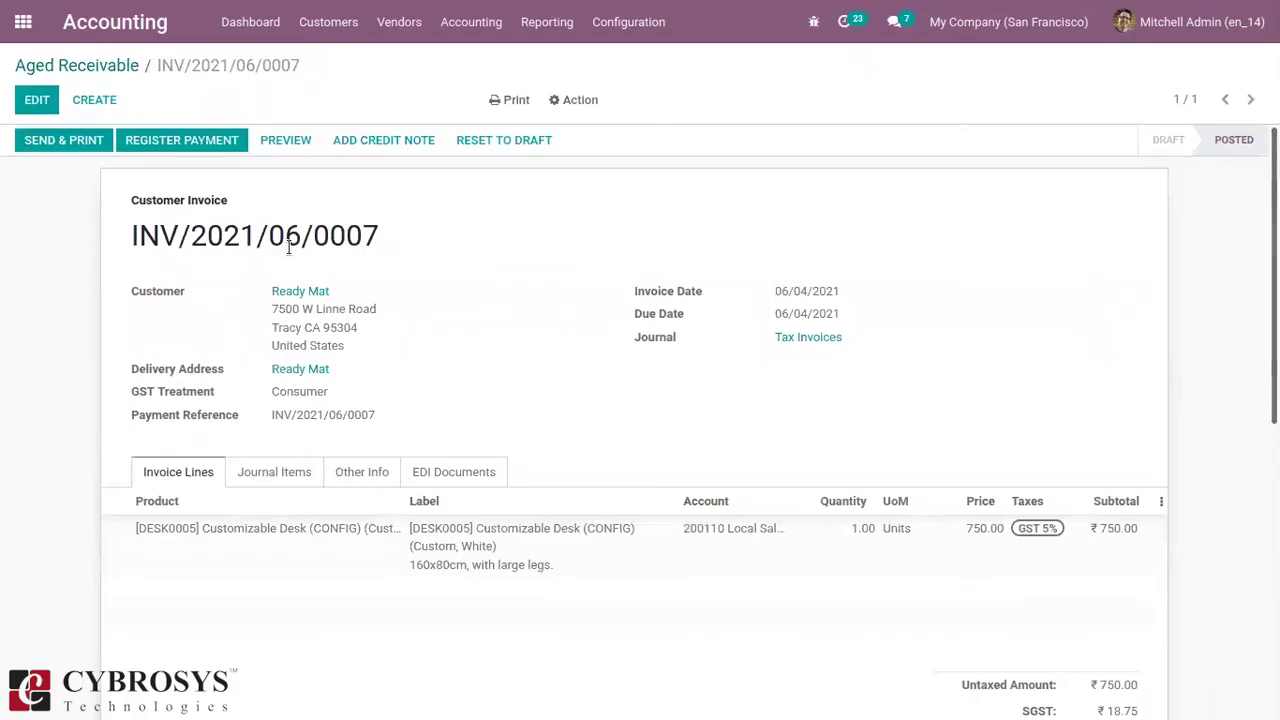
pyautogui.click(103, 64)
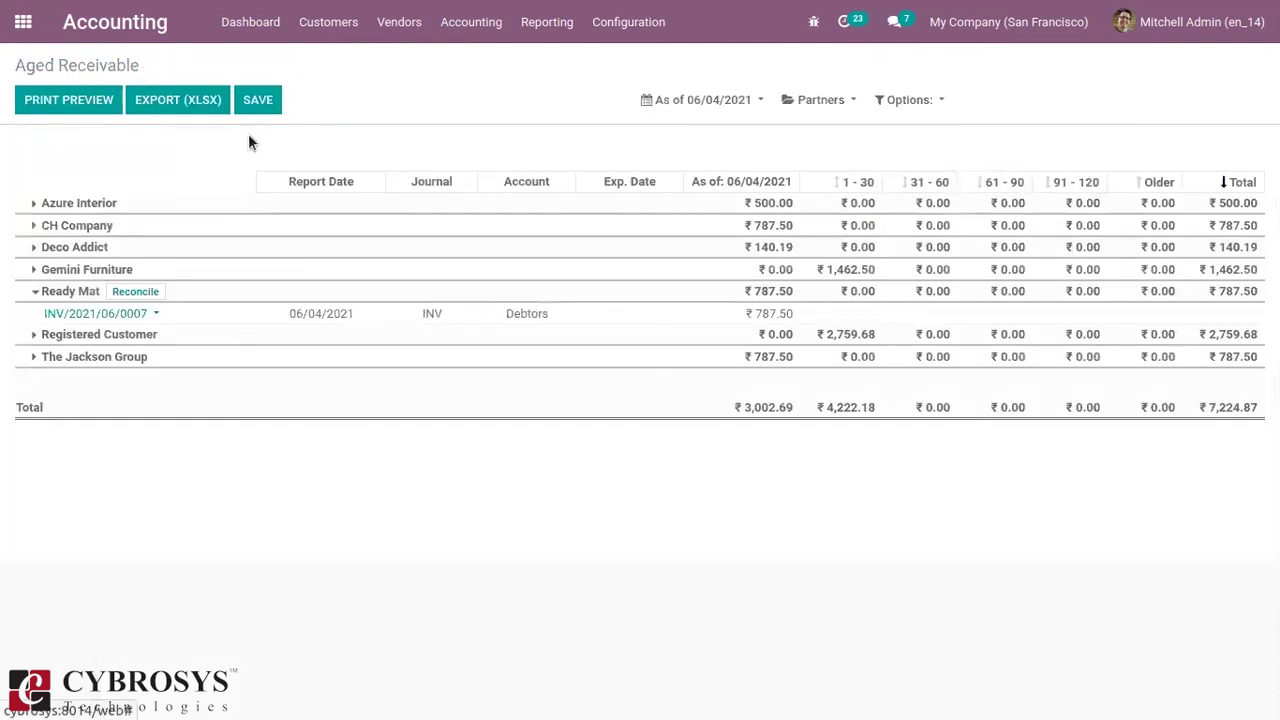
# - Collapse Ready Mat and filter the report to partner Azure Interior, showing ₹500.00
pyautogui.click(42, 293)
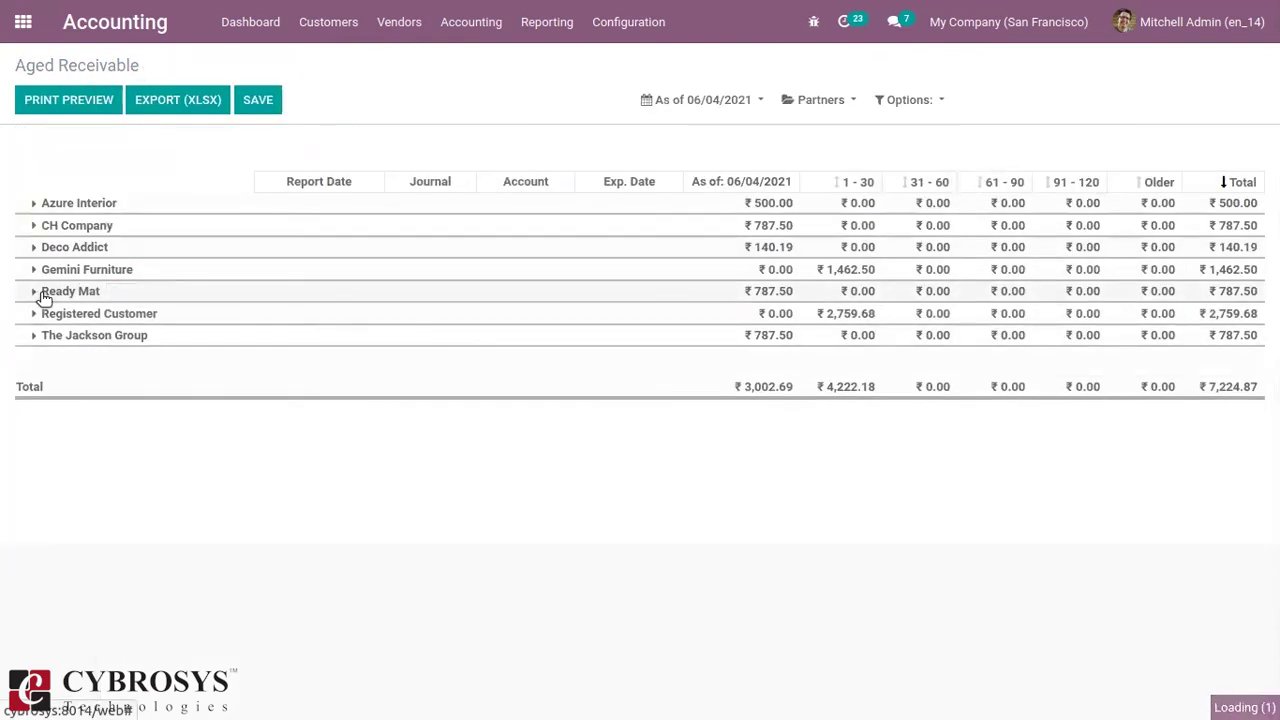
pyautogui.click(824, 100)
pyautogui.click(953, 147)
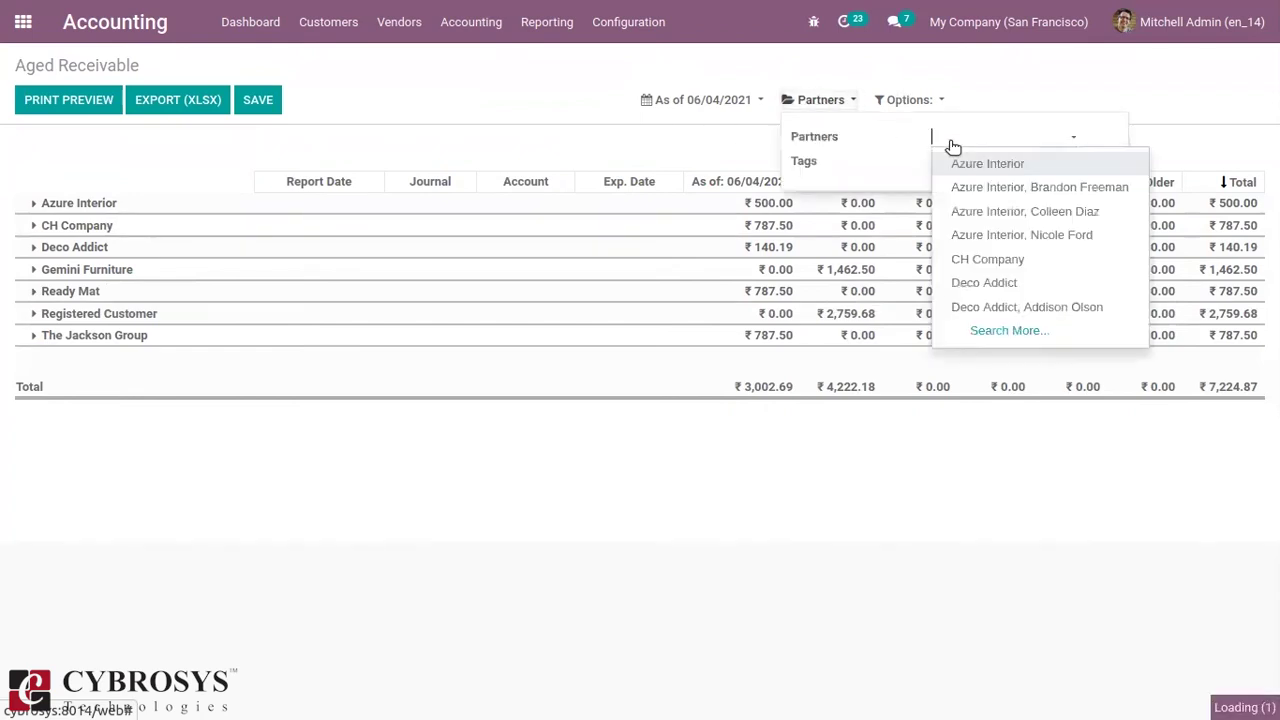
pyautogui.click(988, 164)
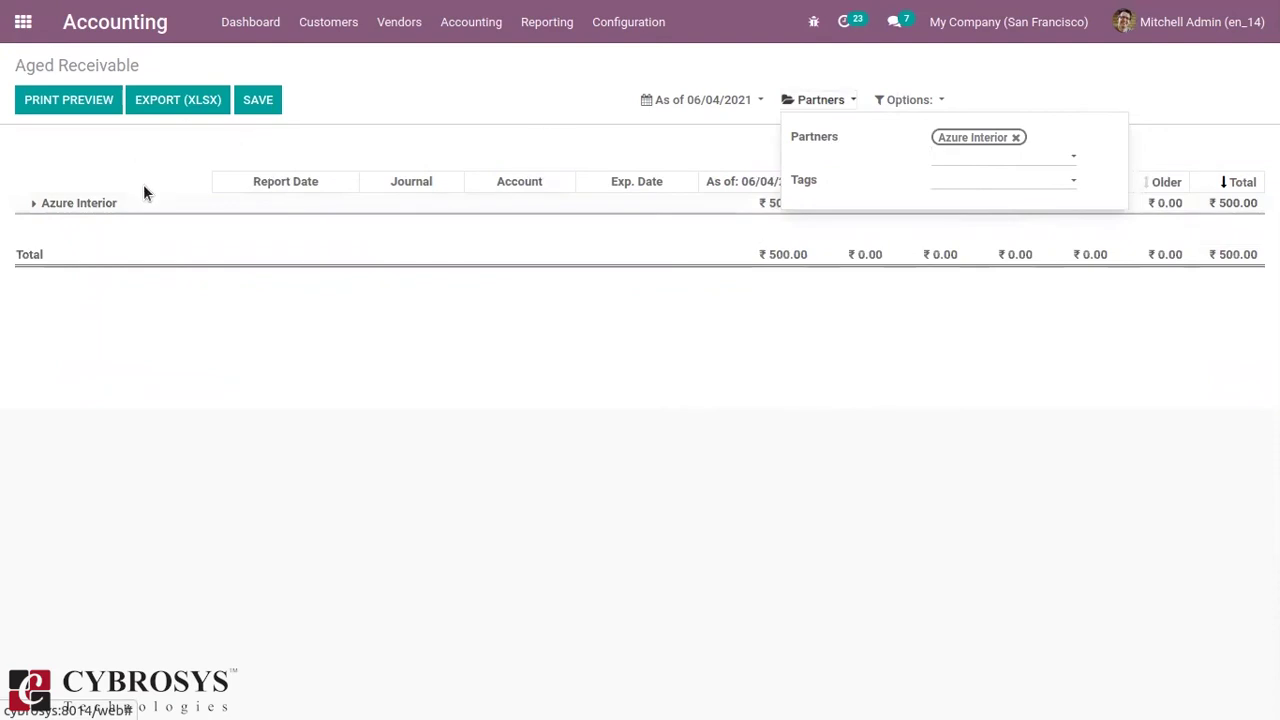
pyautogui.click(435, 147)
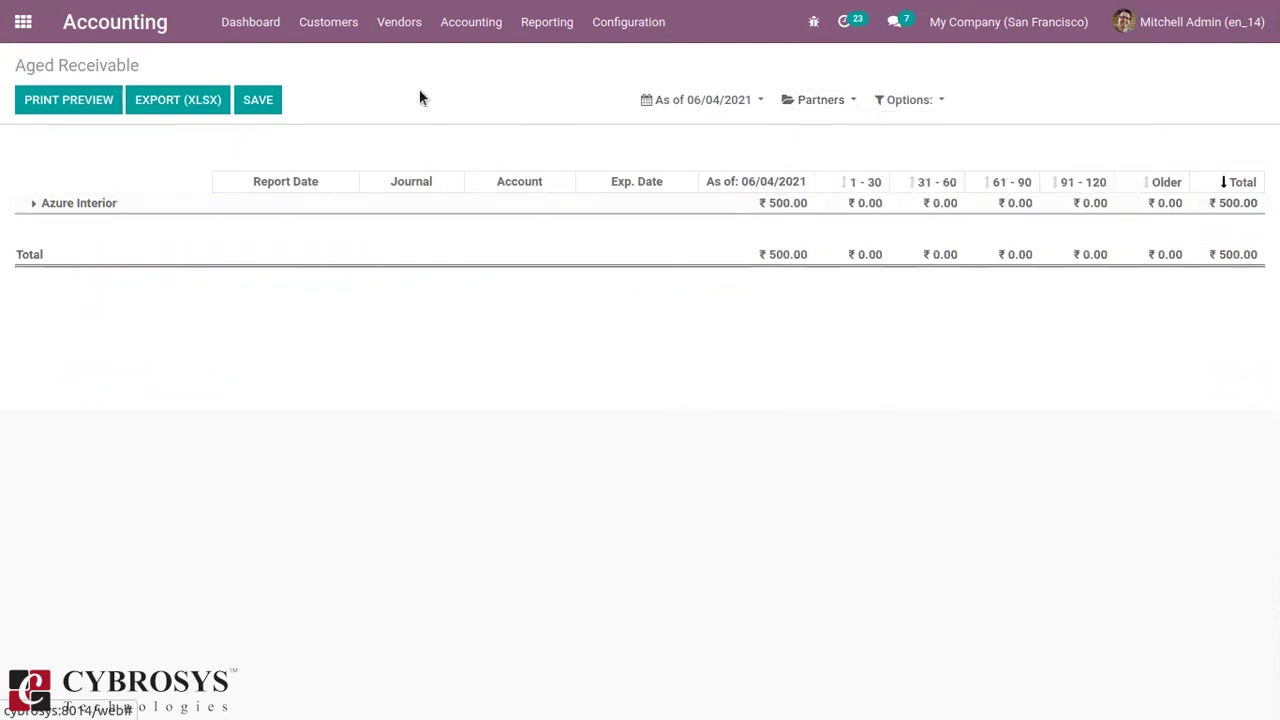
pyautogui.click(564, 22)
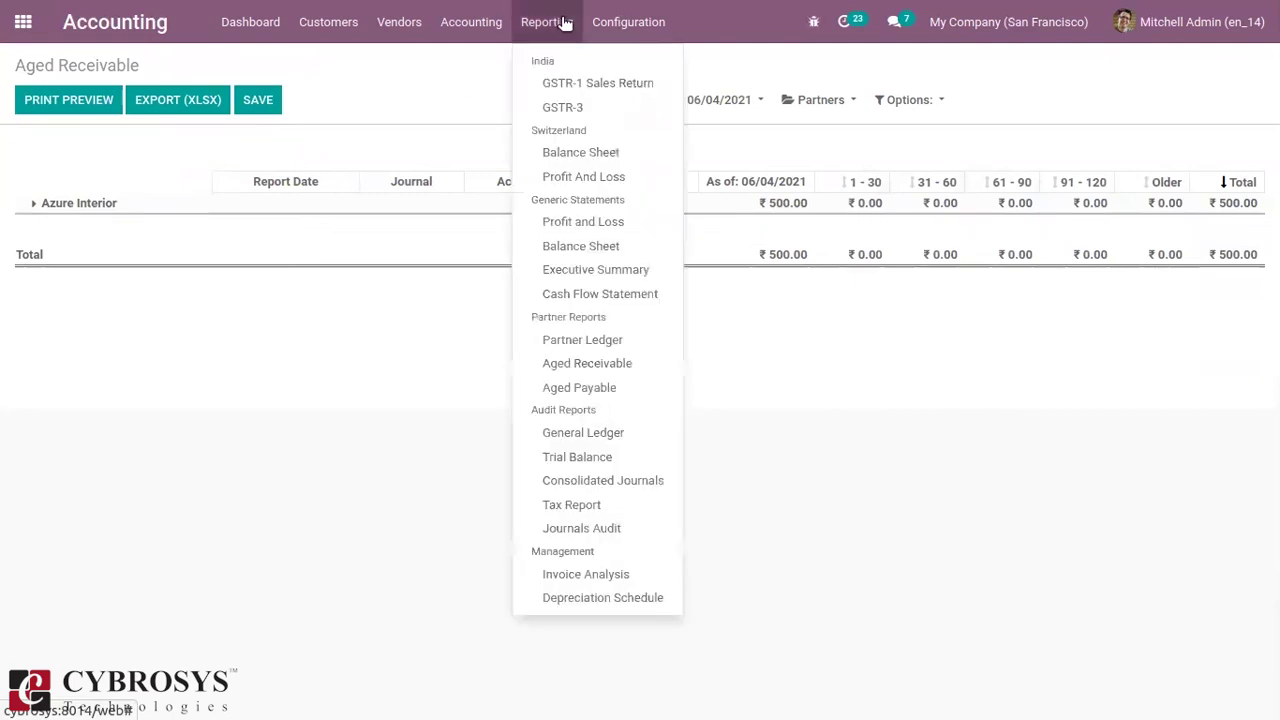
# - Open the empty Aged Payable report as of 06/04/2021 and check its partner filter
pyautogui.click(571, 389)
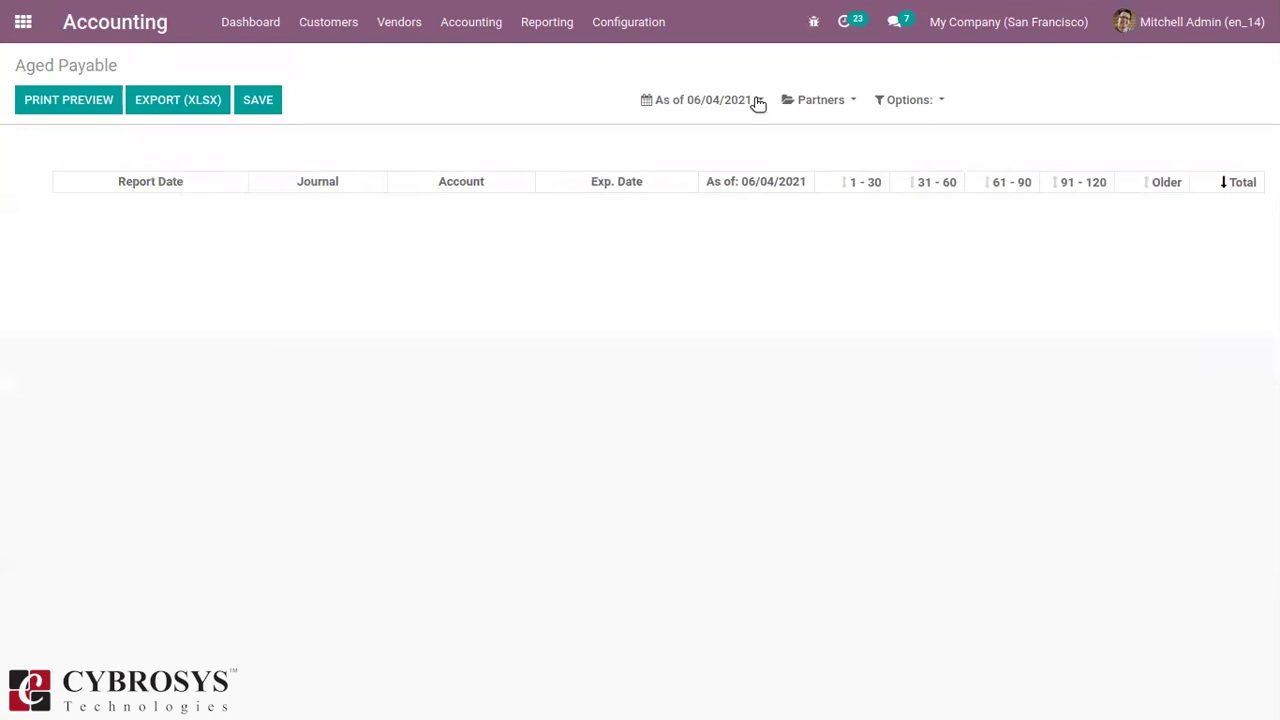
pyautogui.click(792, 102)
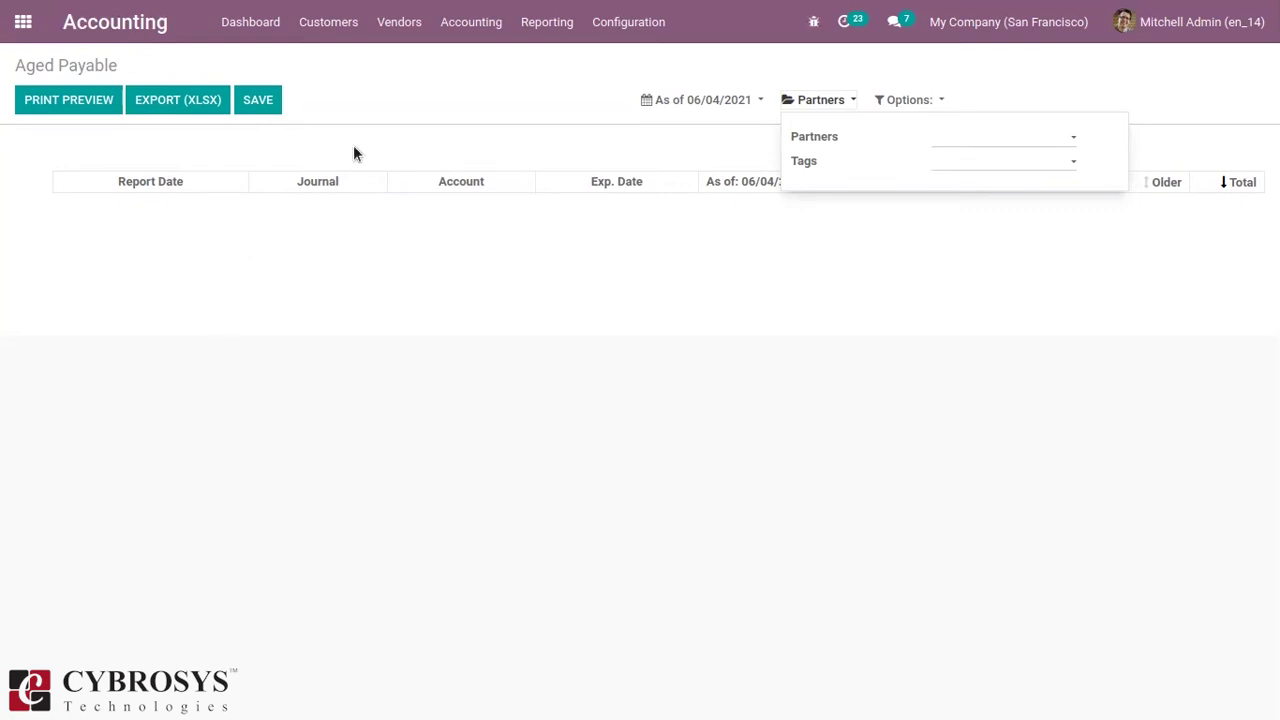
pyautogui.click(396, 24)
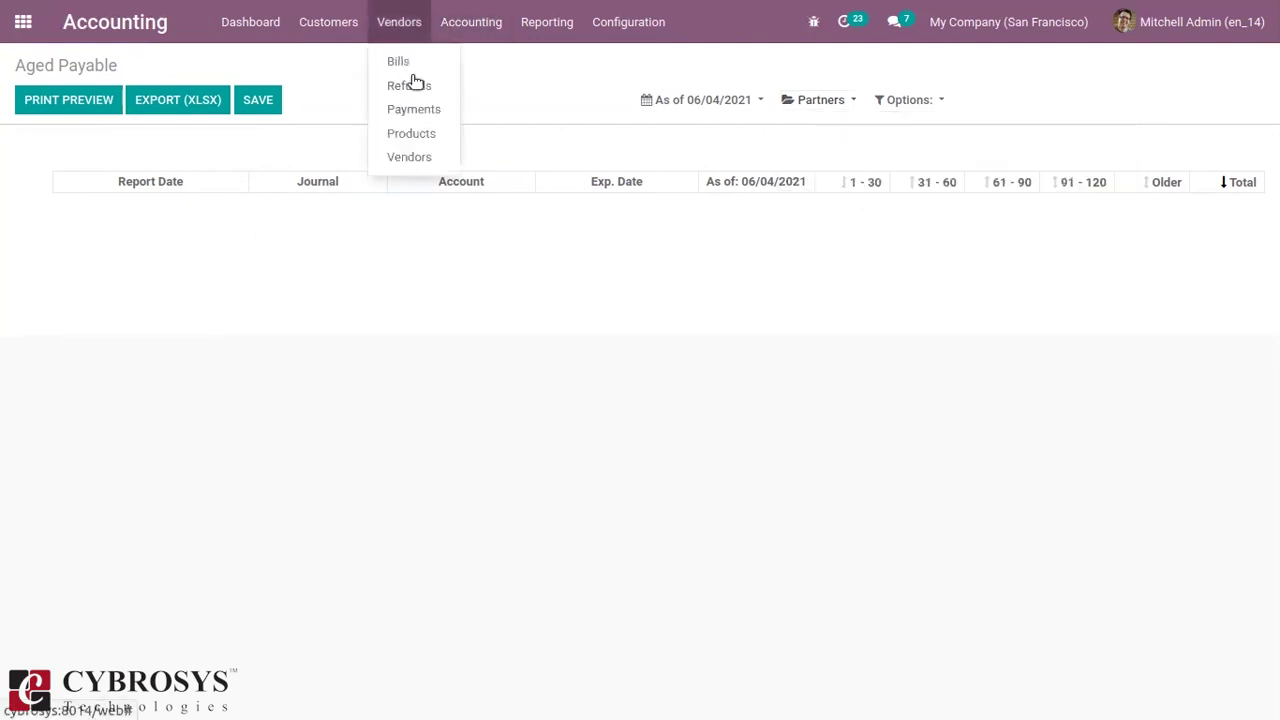
# - Create a vendor bill for Azure Interior with Consumer GST treatment and bill date 05/27/2021
pyautogui.click(409, 64)
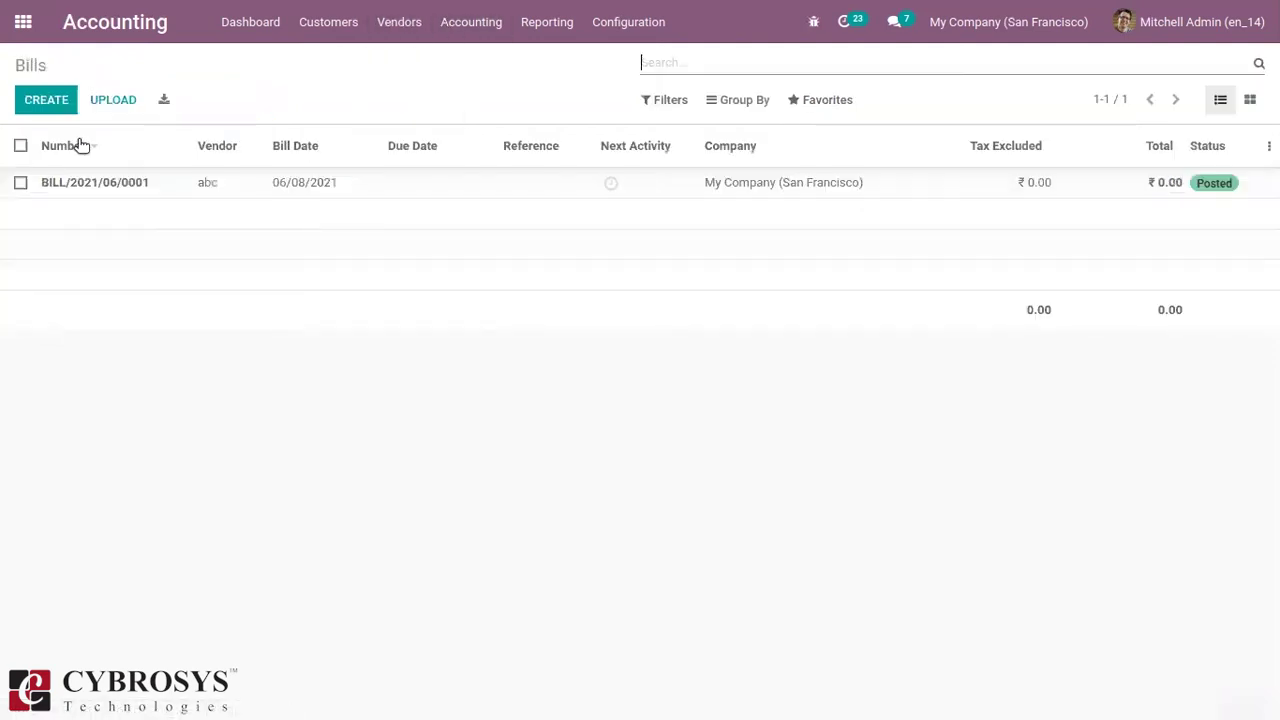
pyautogui.click(44, 102)
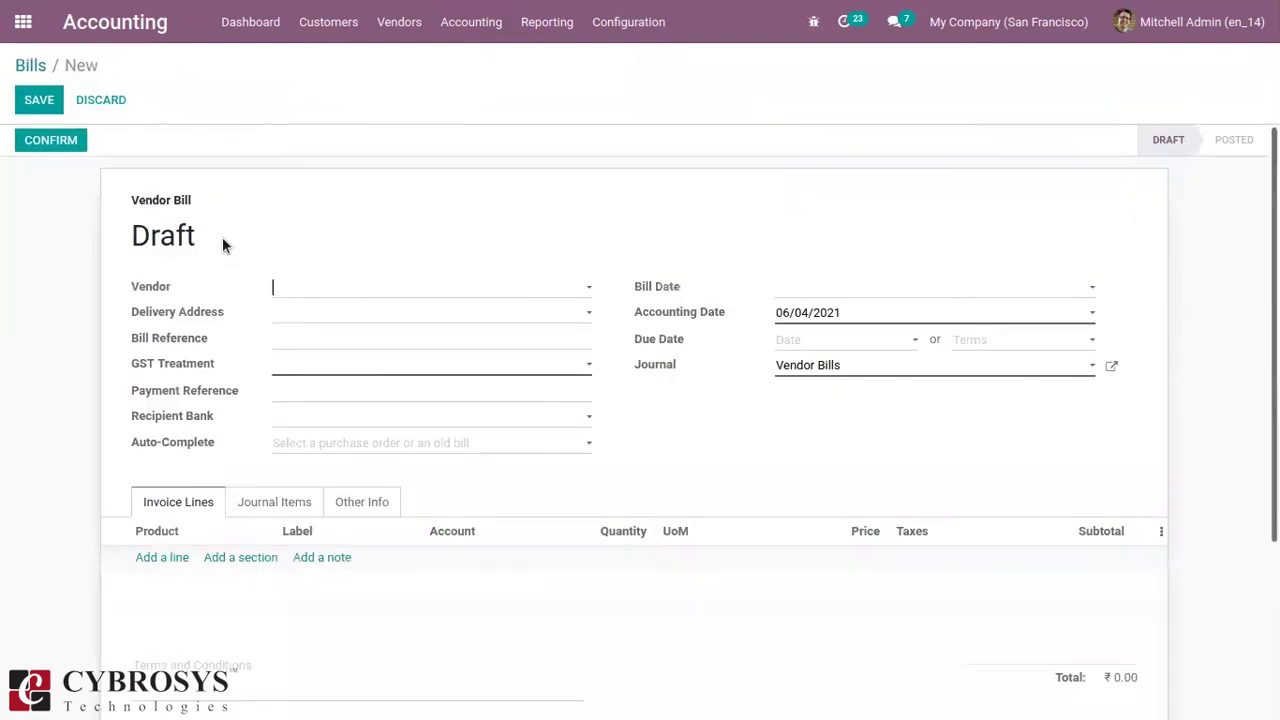
pyautogui.click(295, 286)
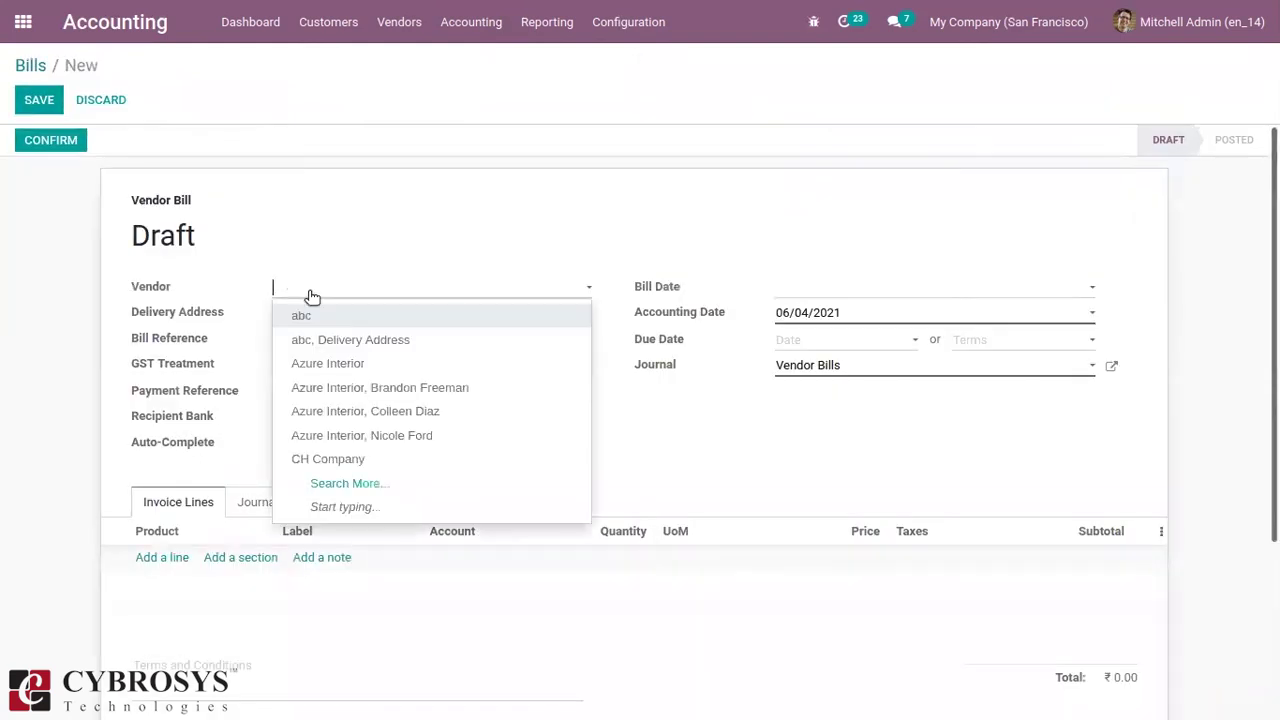
pyautogui.click(363, 363)
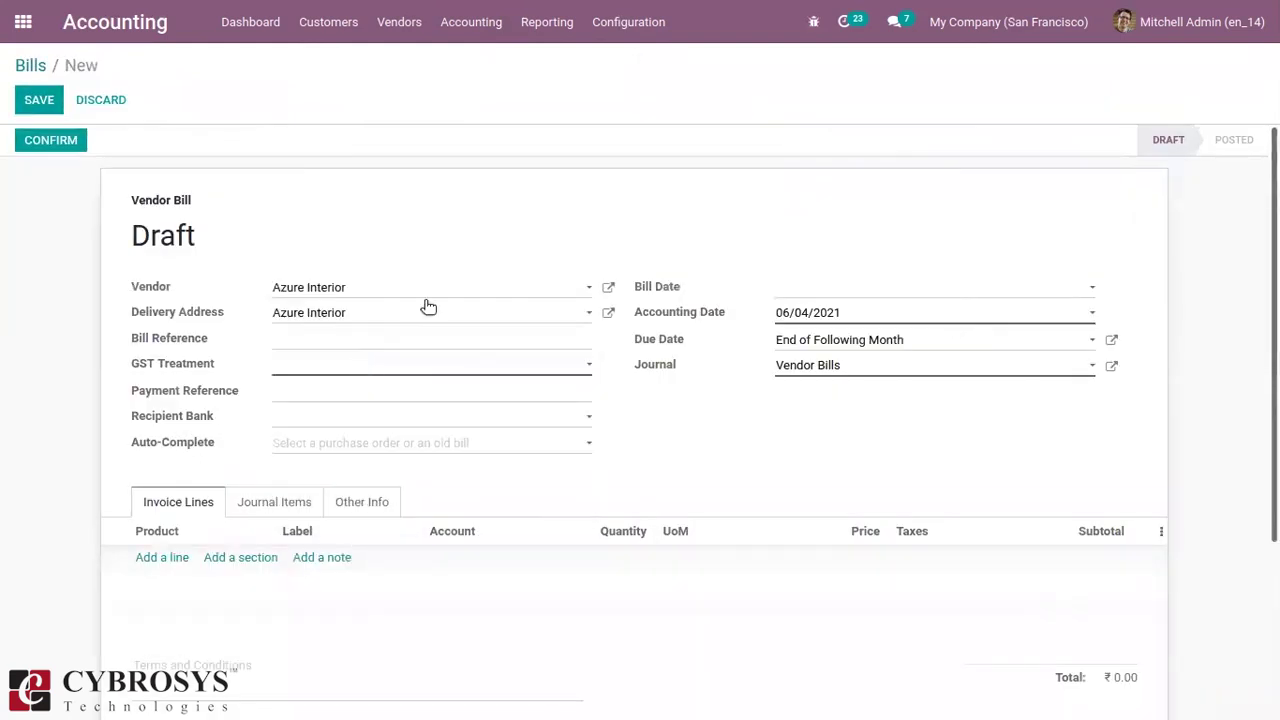
pyautogui.click(375, 359)
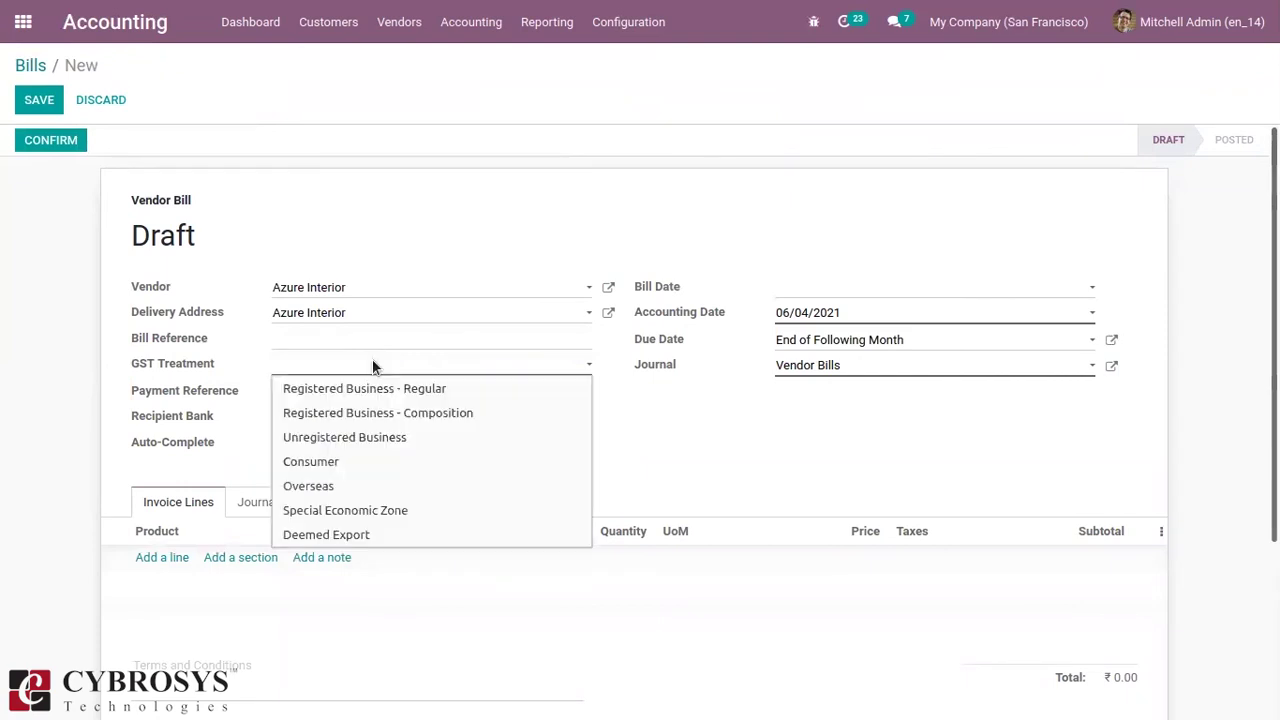
pyautogui.click(331, 460)
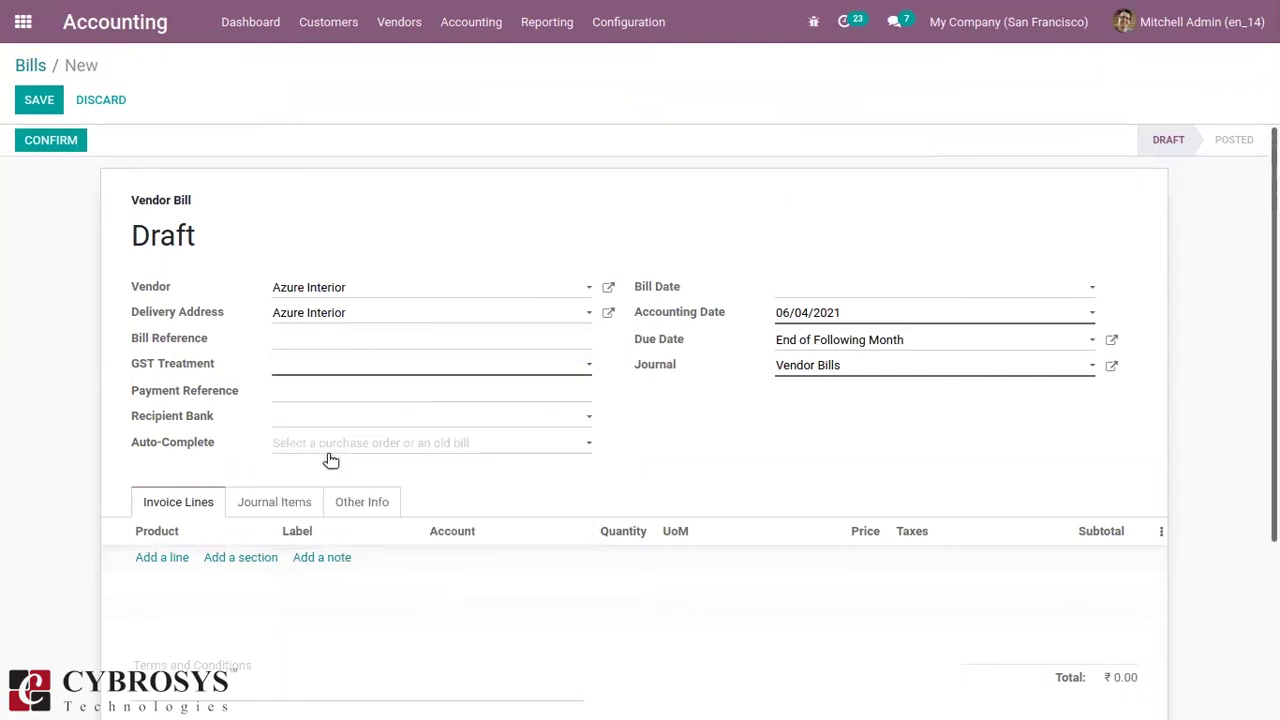
pyautogui.click(802, 294)
pyautogui.click(804, 319)
pyautogui.click(931, 478)
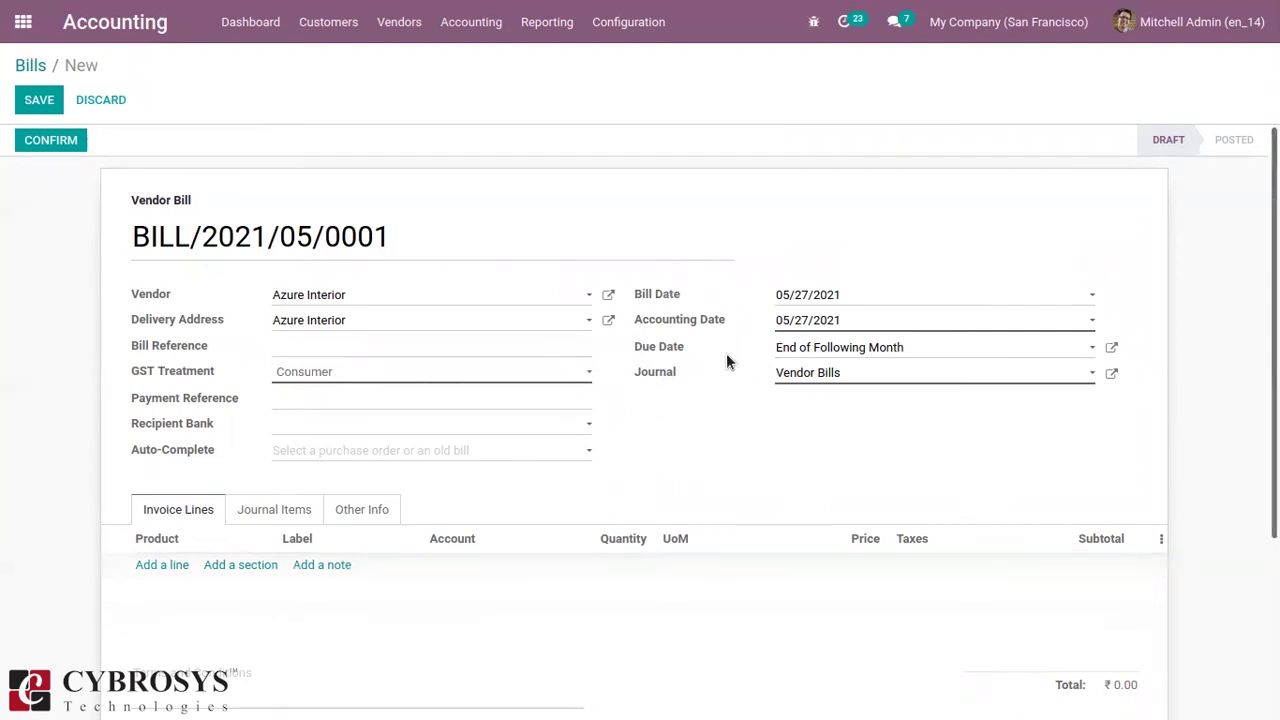
# - Add a [DESK0005] Customizable Desk line with unit price 400
pyautogui.click(170, 567)
pyautogui.click(344, 469)
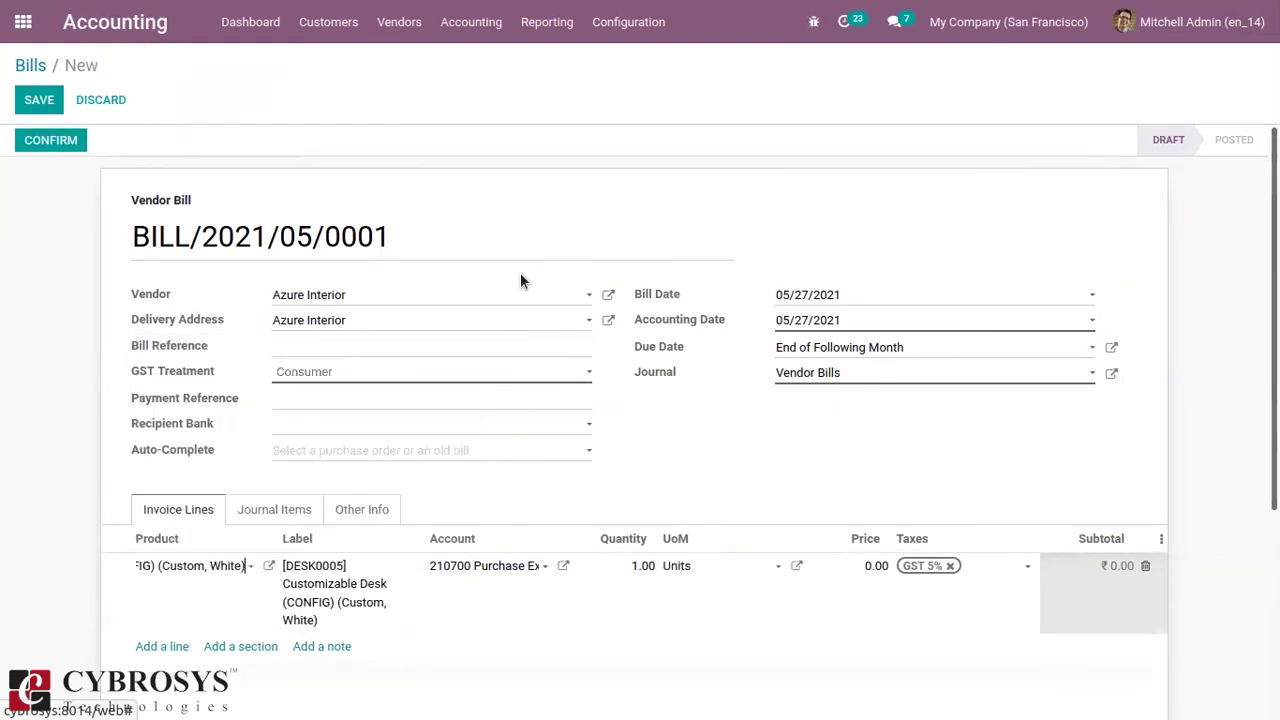
pyautogui.click(876, 565)
pyautogui.write('400')
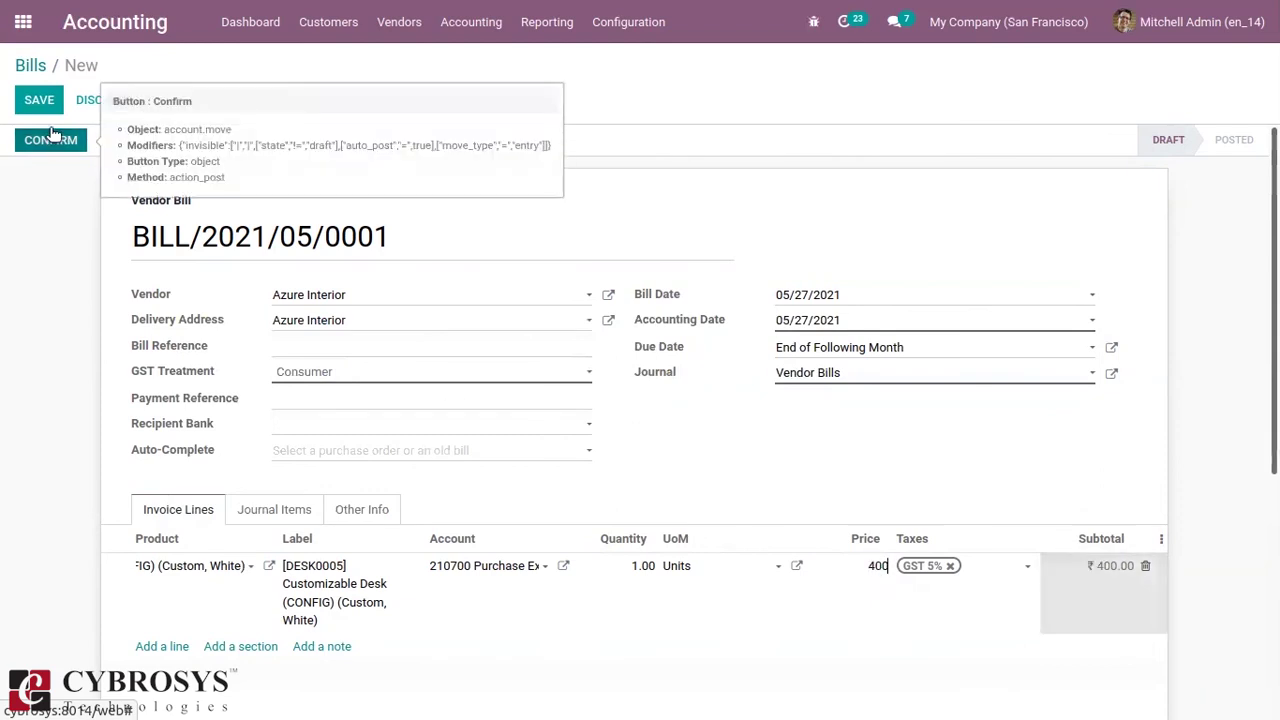
# - Replace the payment term with a due date of 05/28/2021 and post bill BILL/2021/05/0001
pyautogui.click(889, 348)
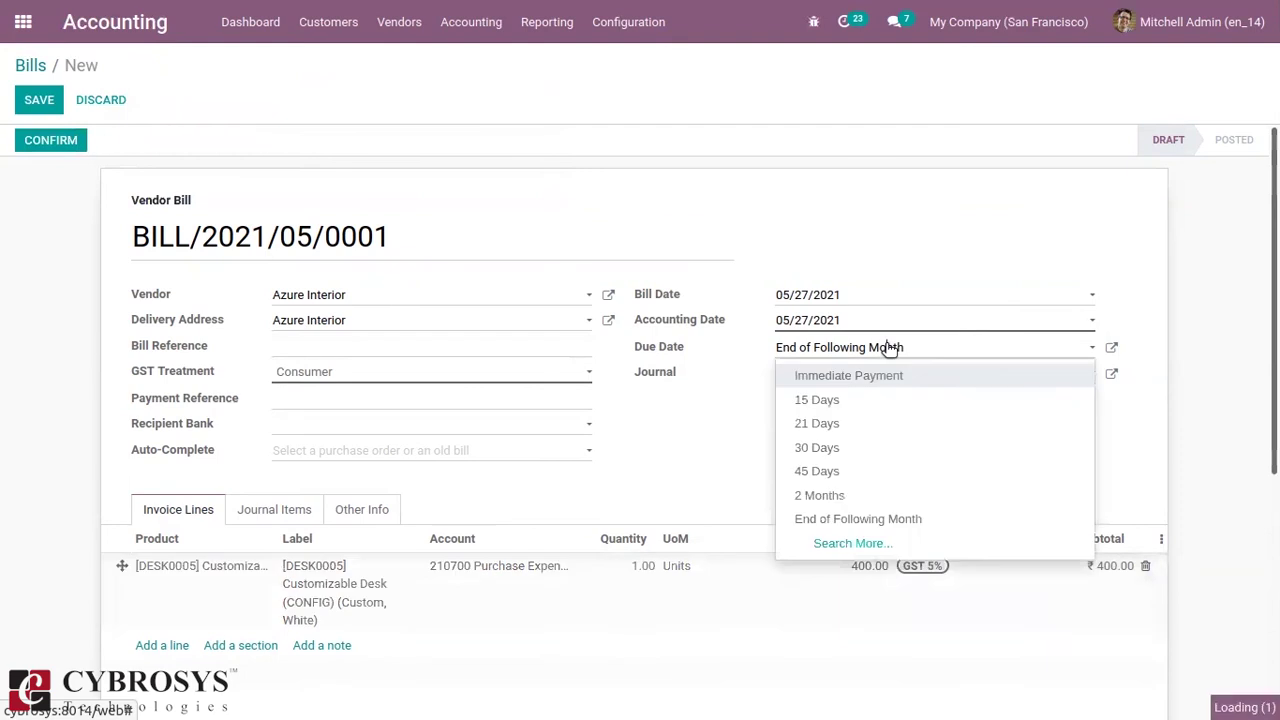
pyautogui.press('BackSpace')
pyautogui.press('BackSpace')
pyautogui.press('BackSpace')
pyautogui.press('BackSpace')
pyautogui.press('BackSpace')
pyautogui.press('BackSpace')
pyautogui.press('BackSpace')
pyautogui.press('BackSpace')
pyautogui.press('BackSpace')
pyautogui.press('BackSpace')
pyautogui.press('BackSpace')
pyautogui.press('BackSpace')
pyautogui.press('BackSpace')
pyautogui.press('BackSpace')
pyautogui.press('BackSpace')
pyautogui.press('BackSpace')
pyautogui.press('BackSpace')
pyautogui.press('BackSpace')
pyautogui.press('BackSpace')
pyautogui.press('BackSpace')
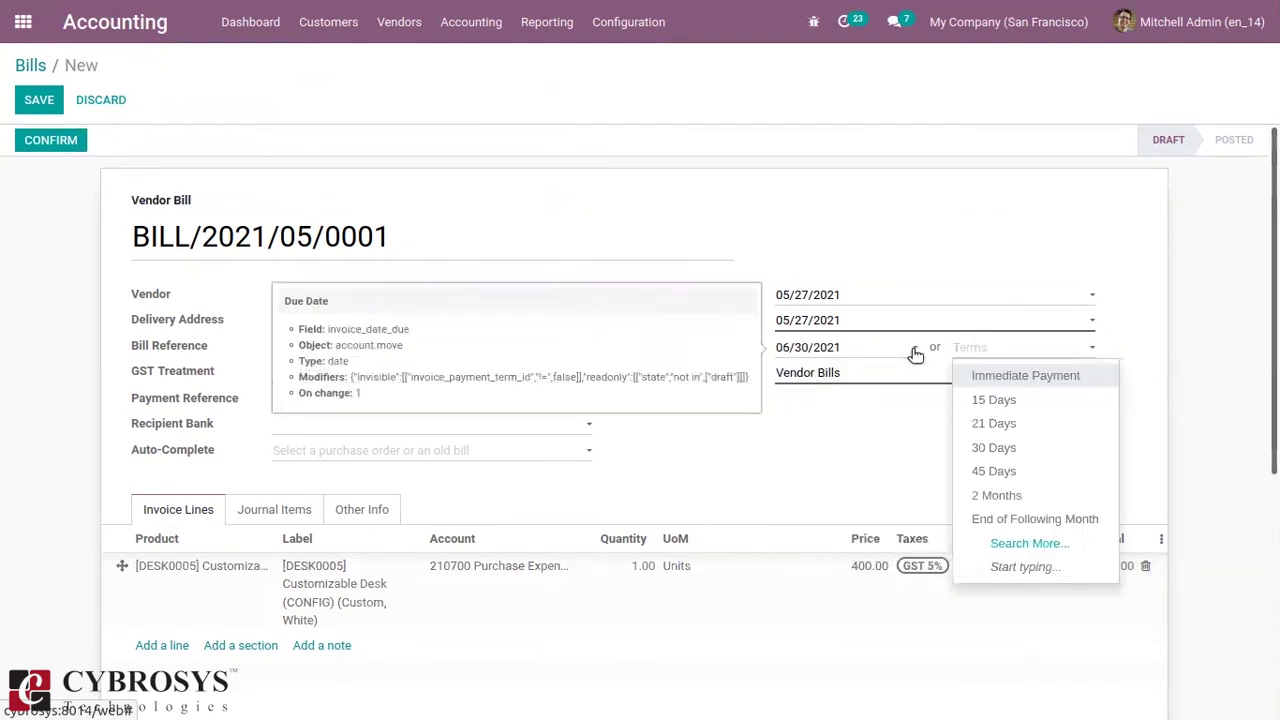
pyautogui.click(846, 349)
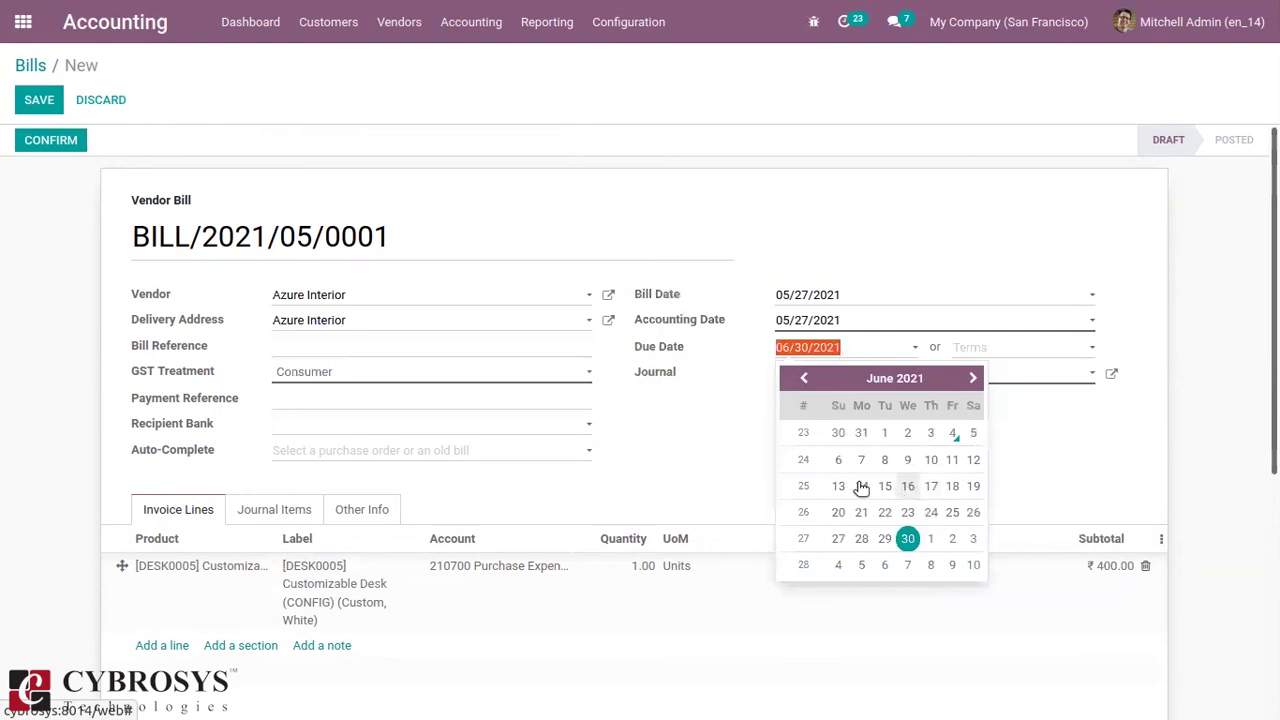
pyautogui.click(810, 379)
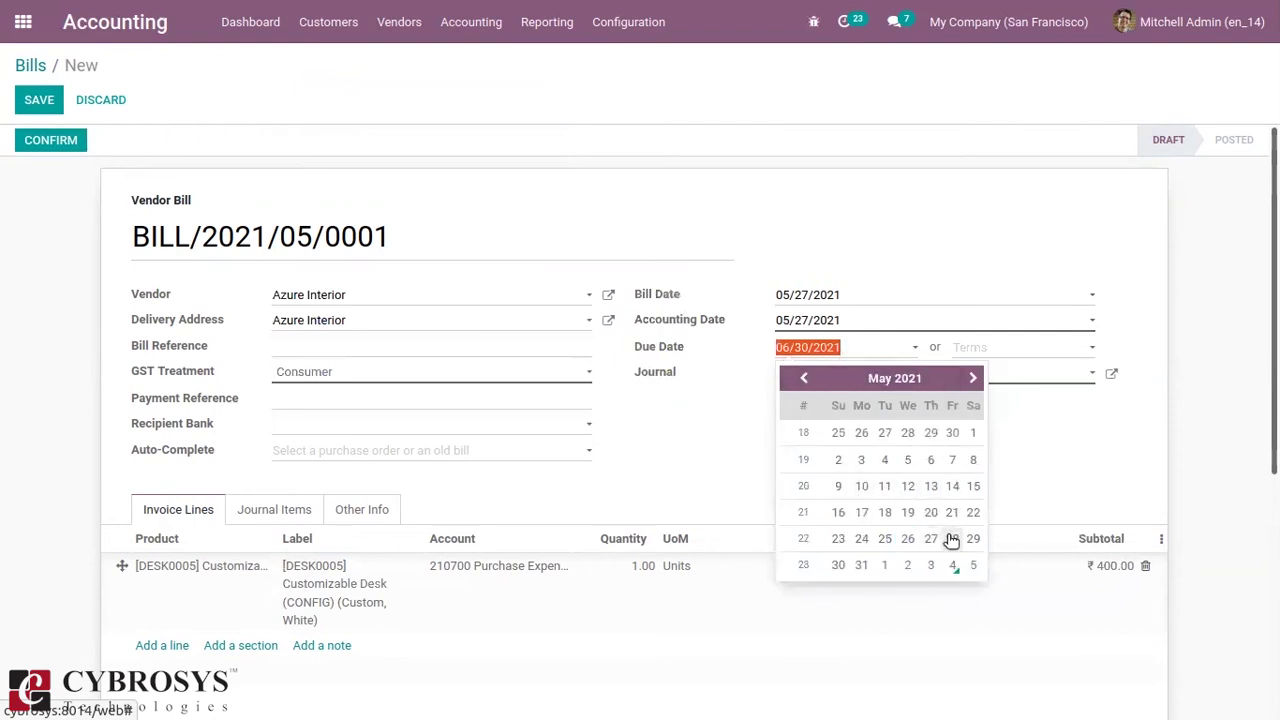
pyautogui.click(952, 540)
pyautogui.click(52, 137)
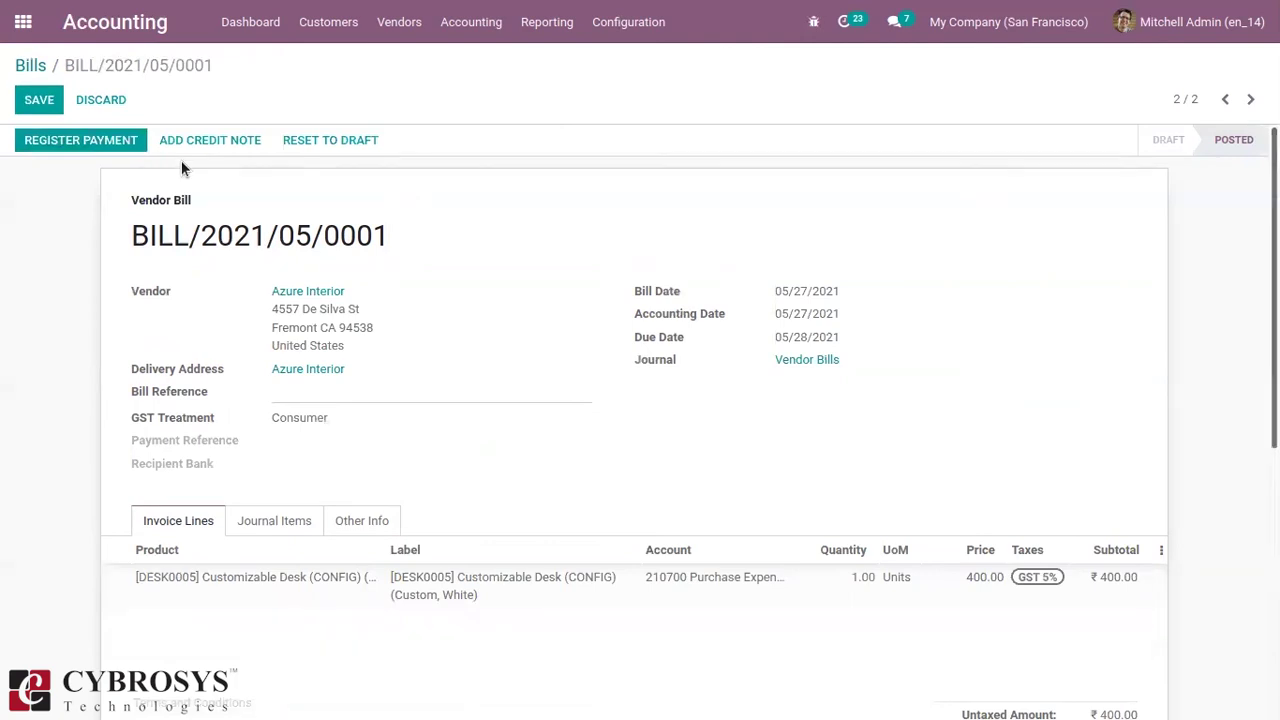
# - Open the Aged Payable report and unfold Azure Interior to show bill BILL/2021/05/0001
pyautogui.click(533, 25)
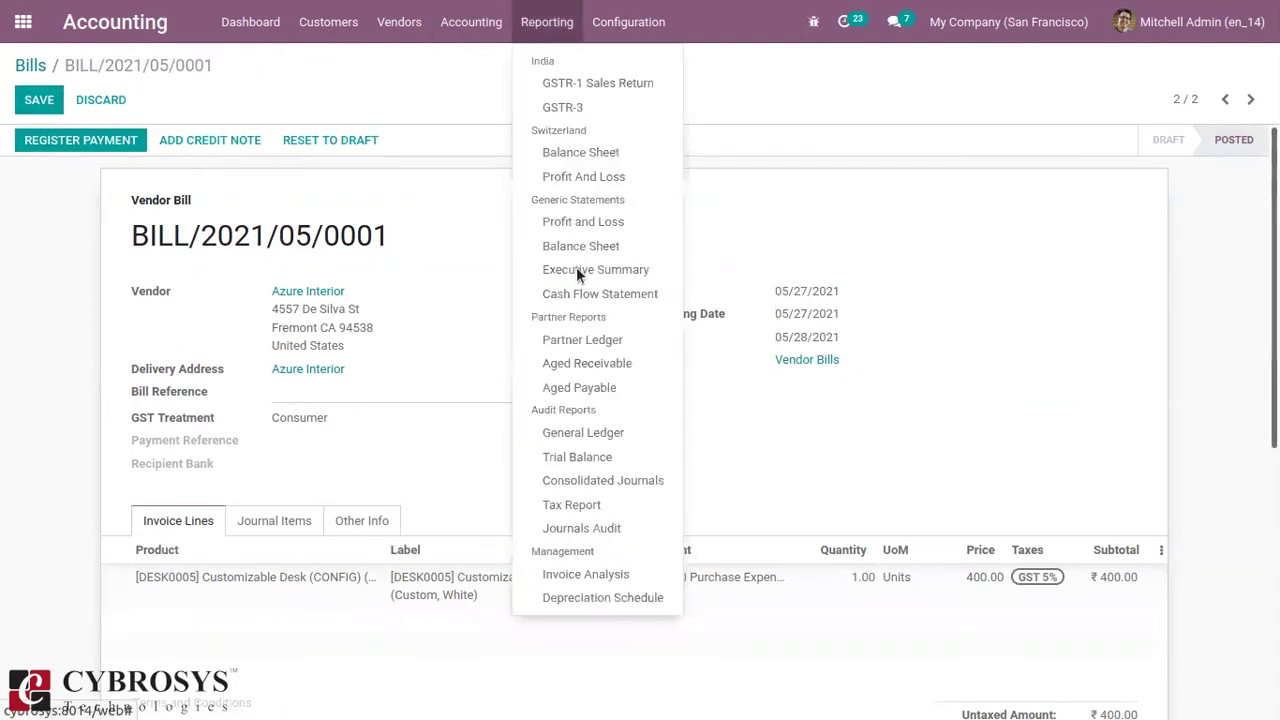
pyautogui.click(596, 392)
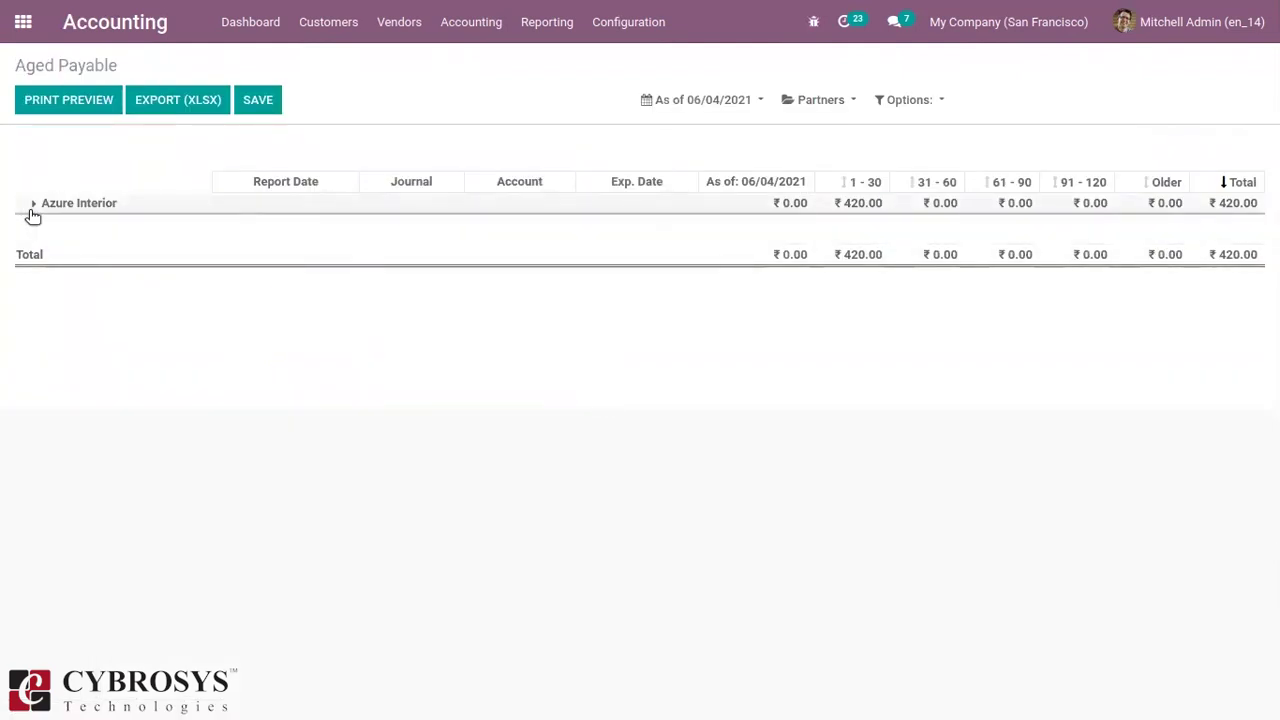
pyautogui.click(33, 207)
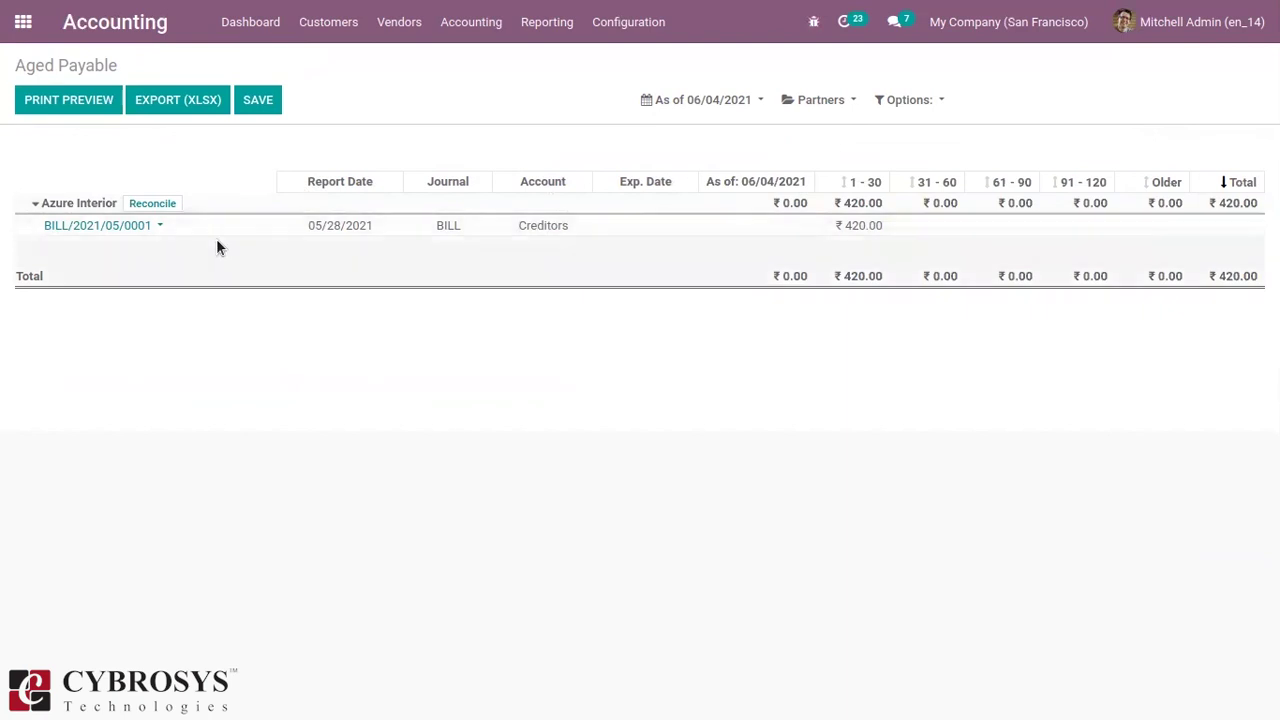
# - View bill BILL/2021/05/0001 from the Aged Payable report, then return to the report
pyautogui.click(98, 226)
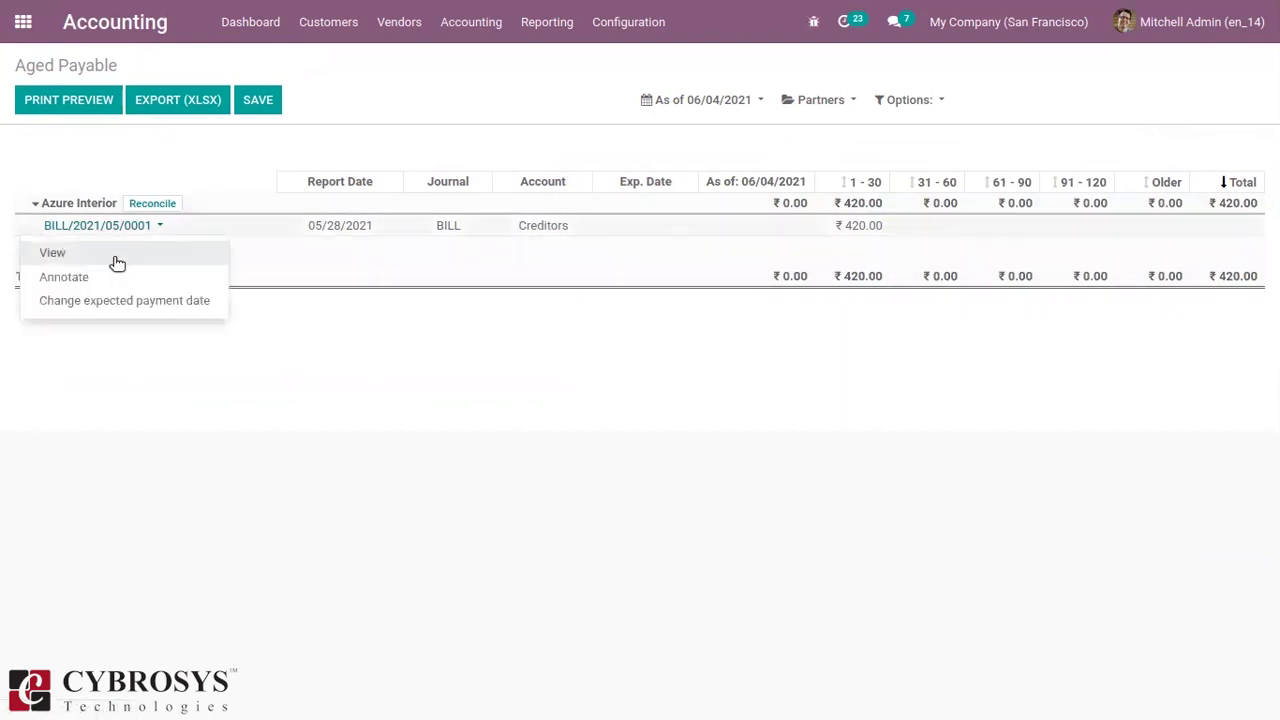
pyautogui.click(117, 262)
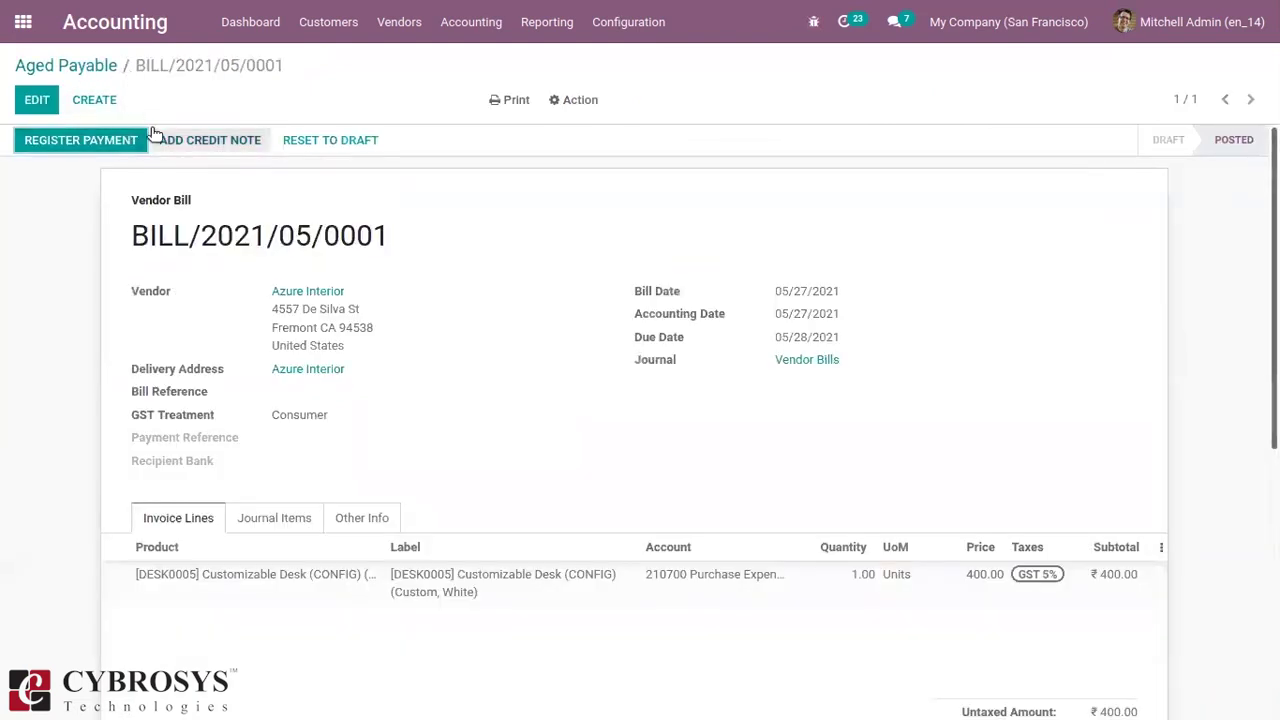
pyautogui.click(90, 65)
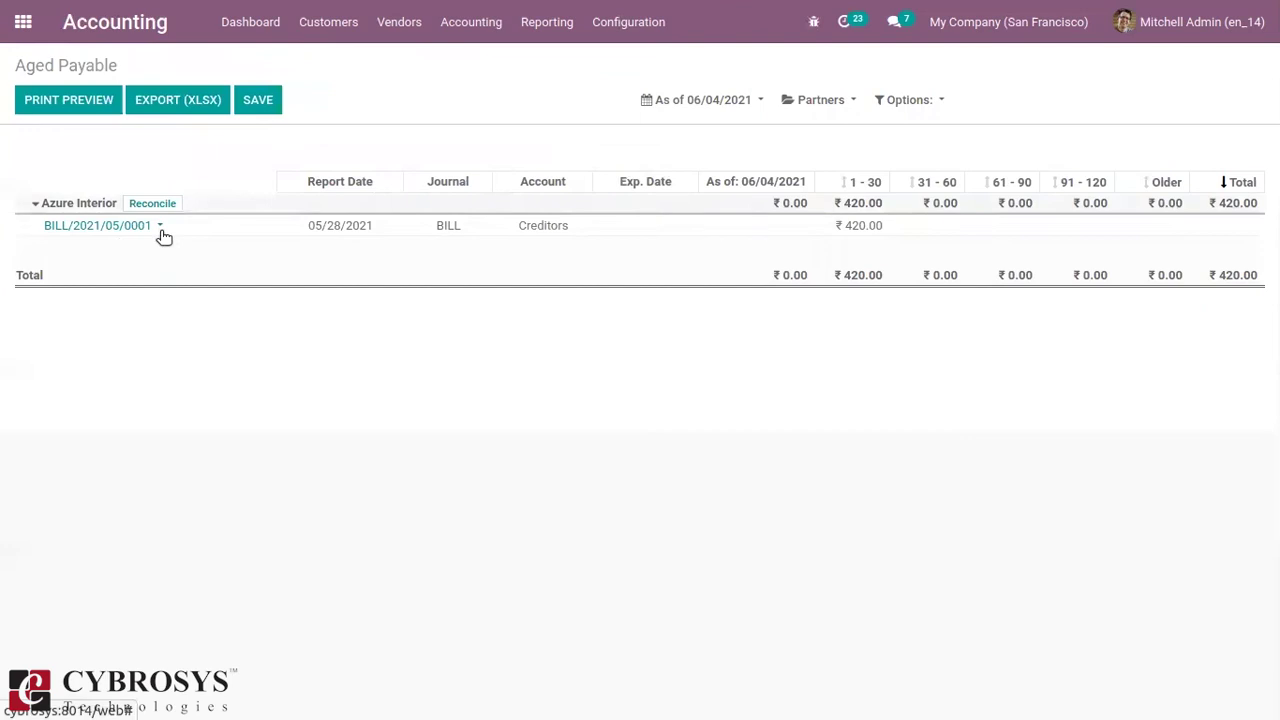
# - Set the bill's expected payment date to 06/11/2021 and save it
pyautogui.click(100, 228)
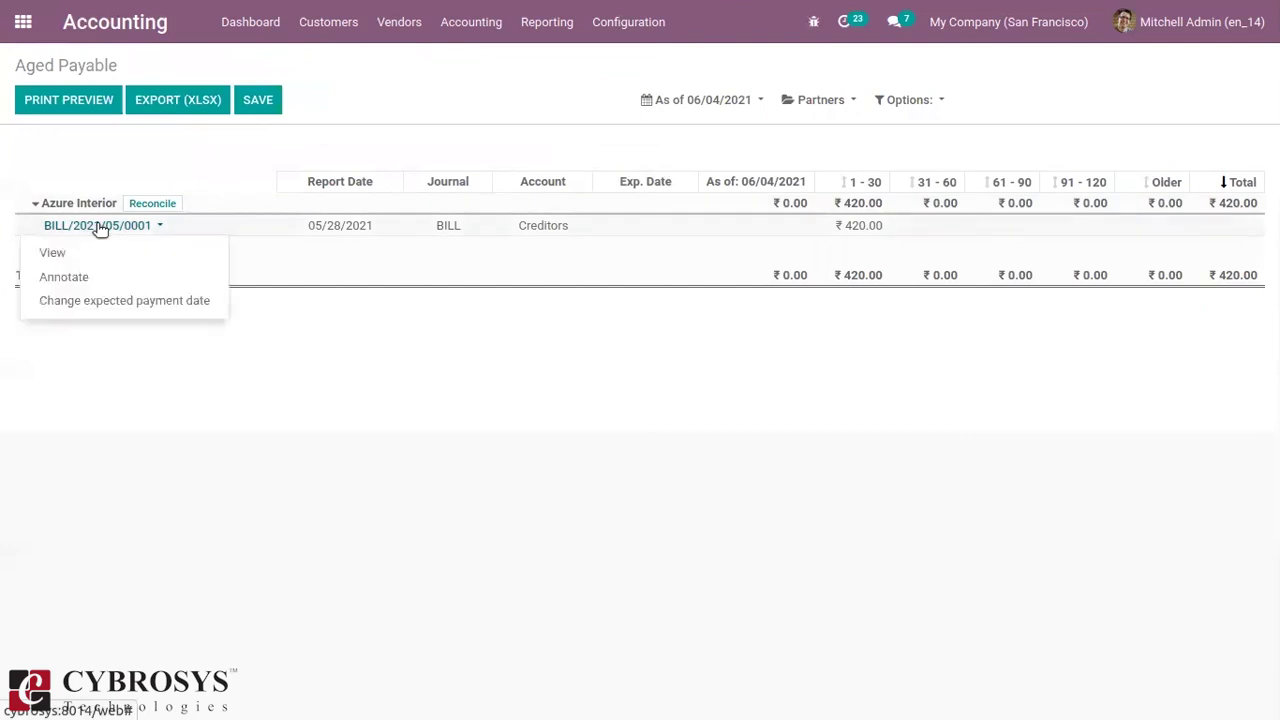
pyautogui.click(72, 303)
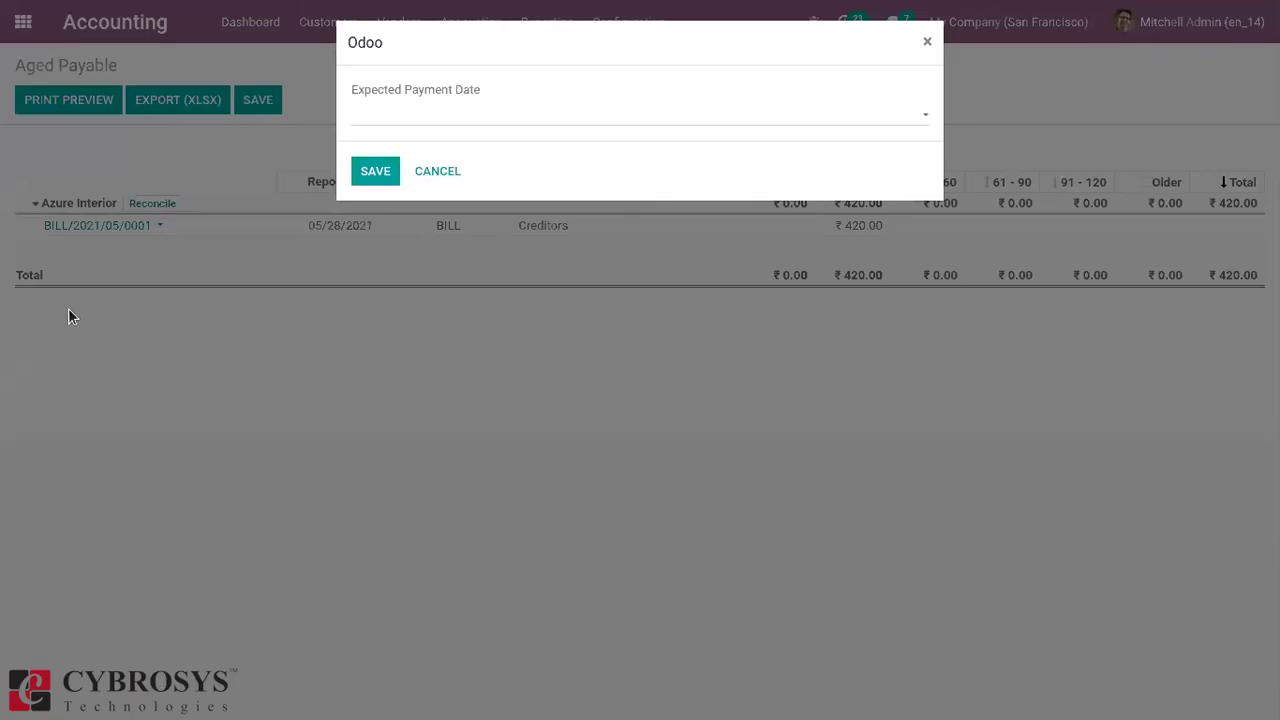
pyautogui.click(424, 119)
pyautogui.click(535, 227)
pyautogui.click(386, 165)
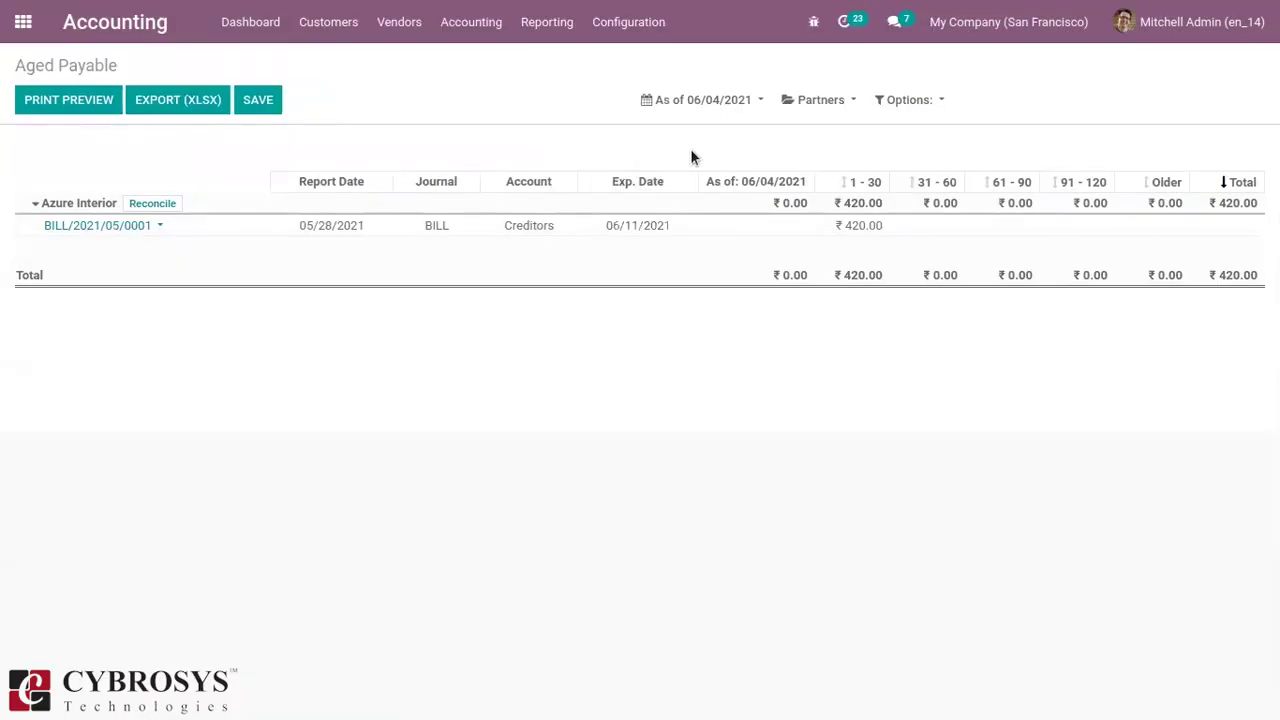
# - Filter the Aged Payable report to partner Azure Interior, replacing an initial CH Company choice
pyautogui.click(839, 104)
pyautogui.click(937, 146)
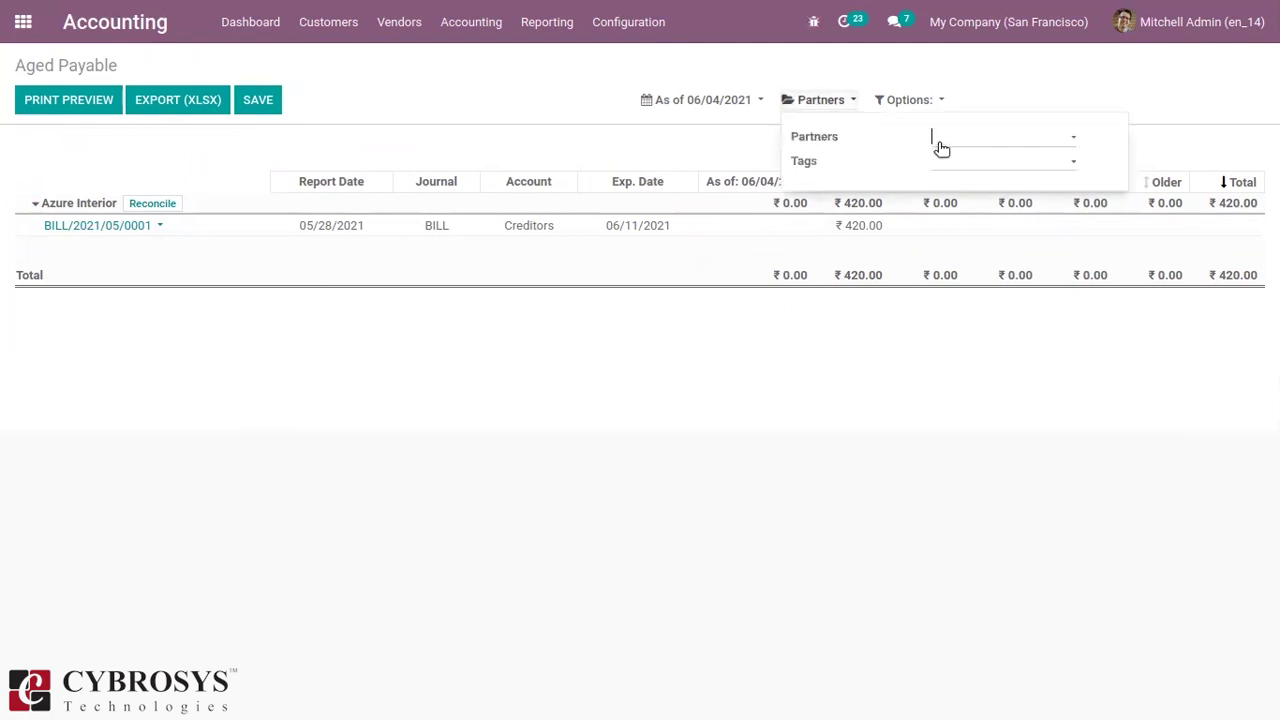
pyautogui.click(977, 258)
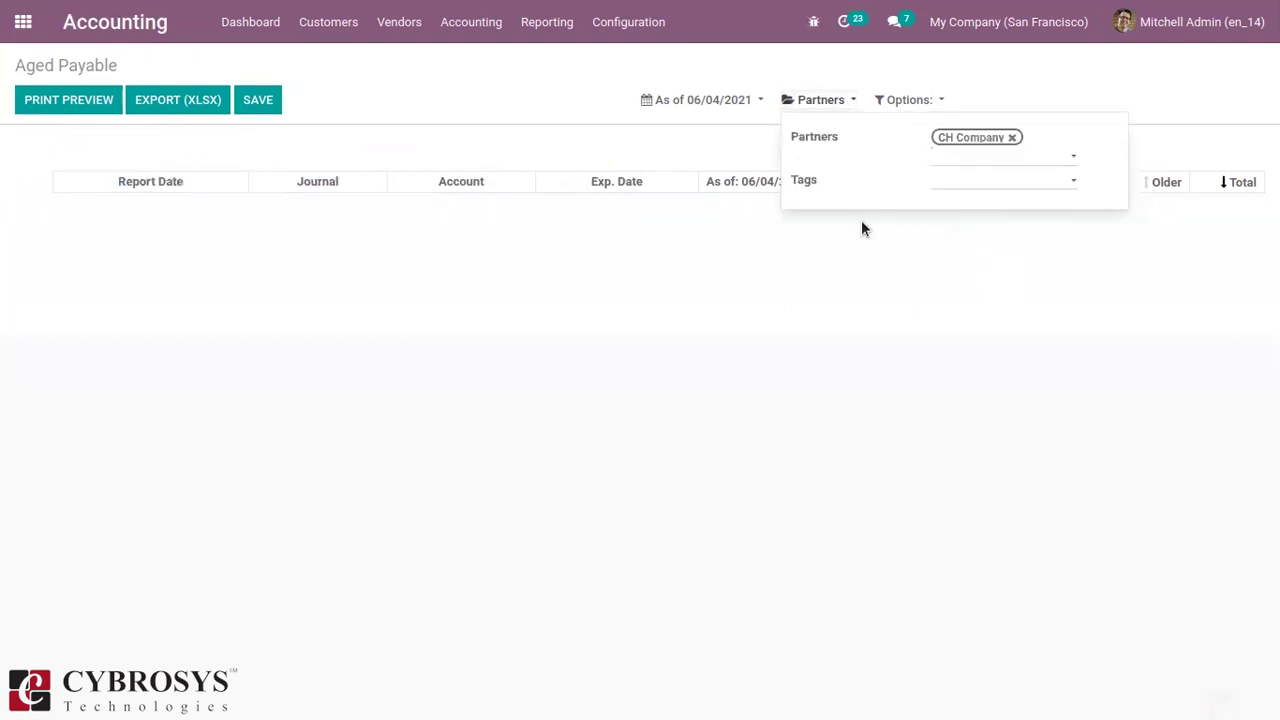
pyautogui.click(1011, 138)
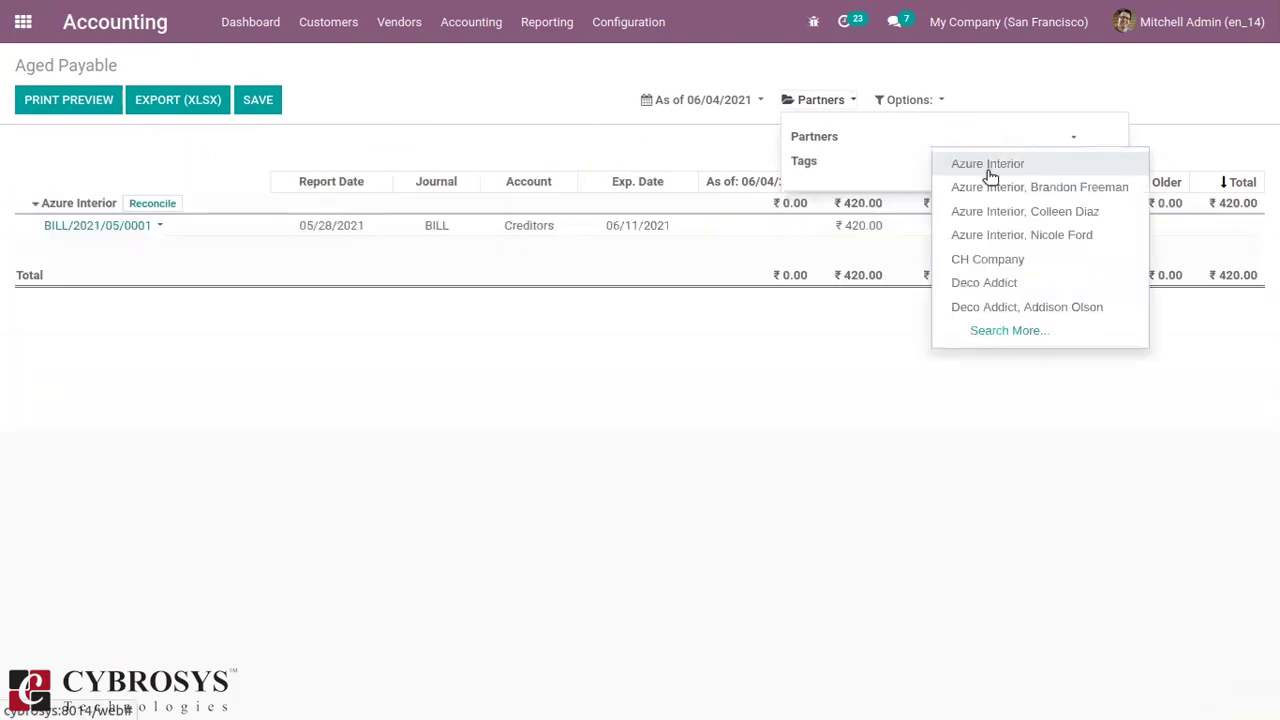
pyautogui.click(987, 171)
pyautogui.click(990, 177)
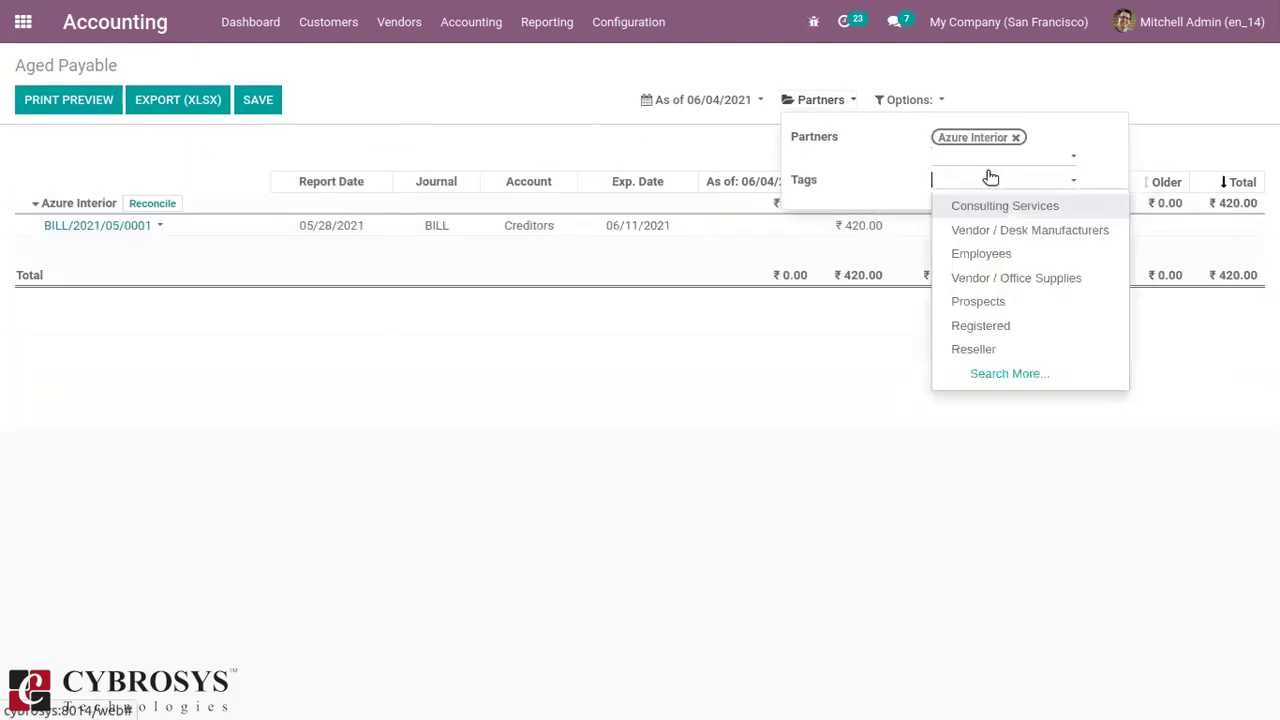
pyautogui.click(871, 160)
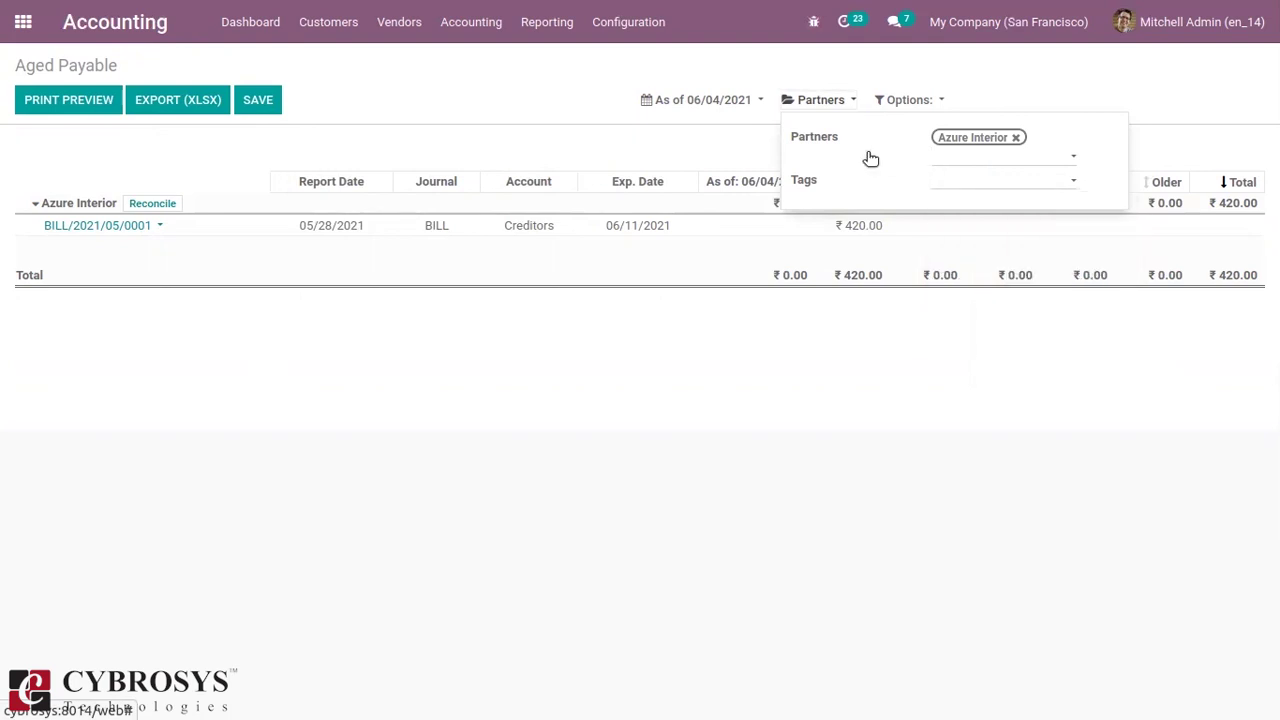
# - Turn Unfold All on in the report options, then turn it back off
pyautogui.click(905, 101)
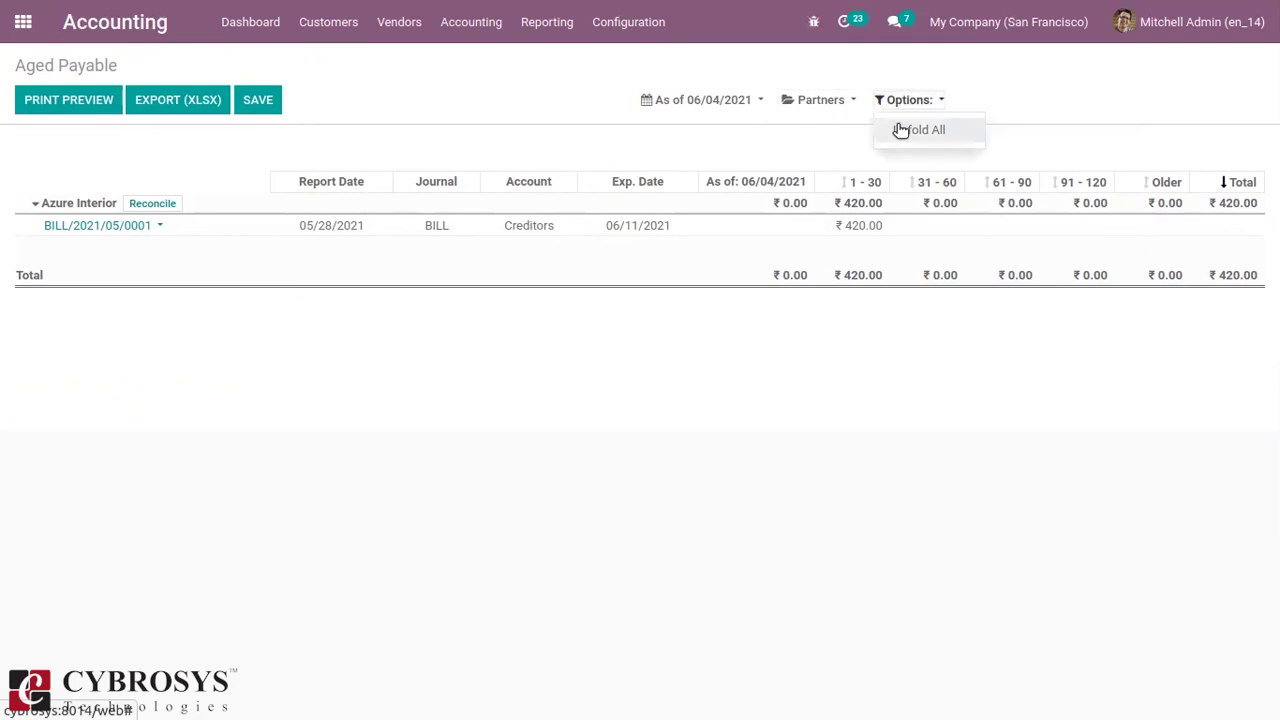
pyautogui.click(900, 130)
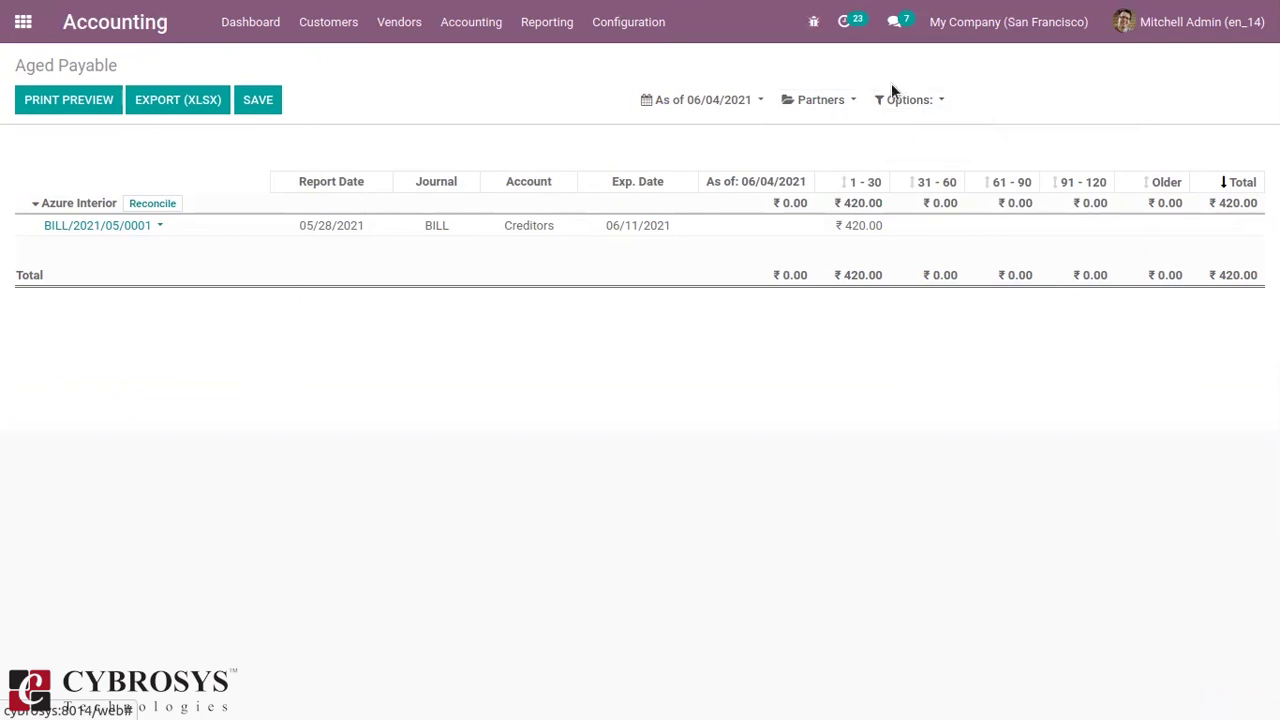
pyautogui.click(916, 101)
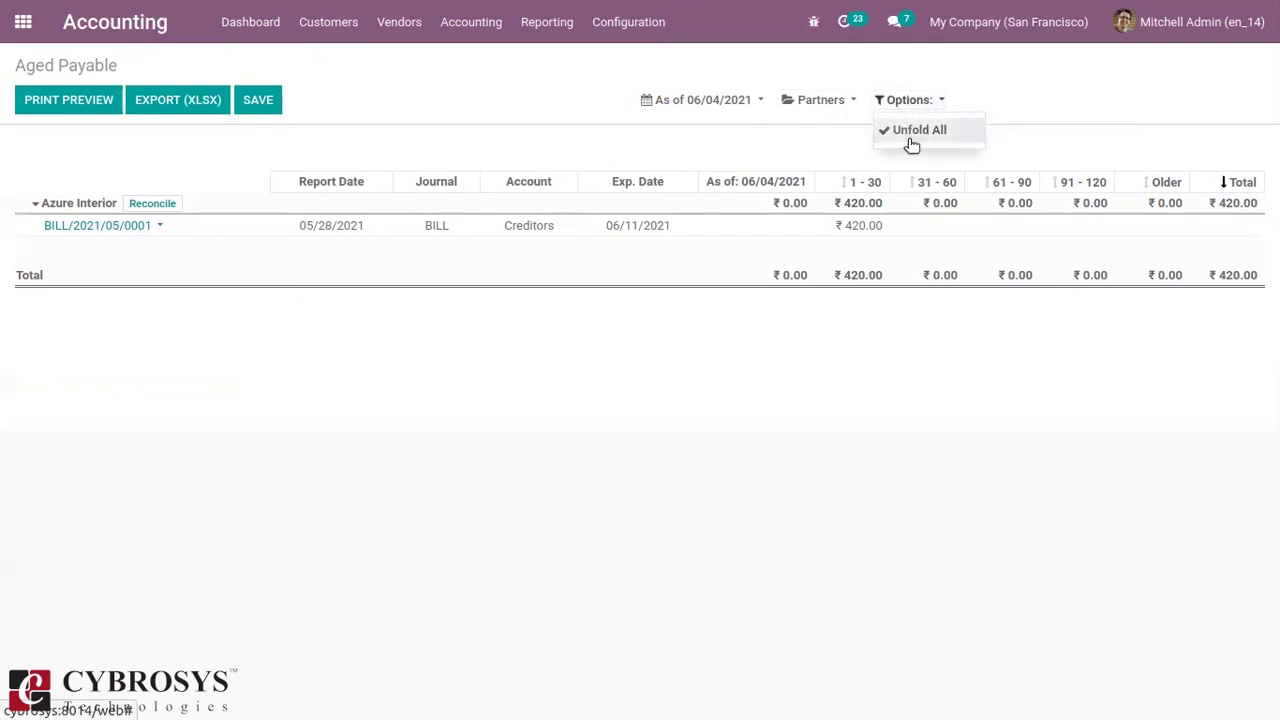
pyautogui.click(912, 138)
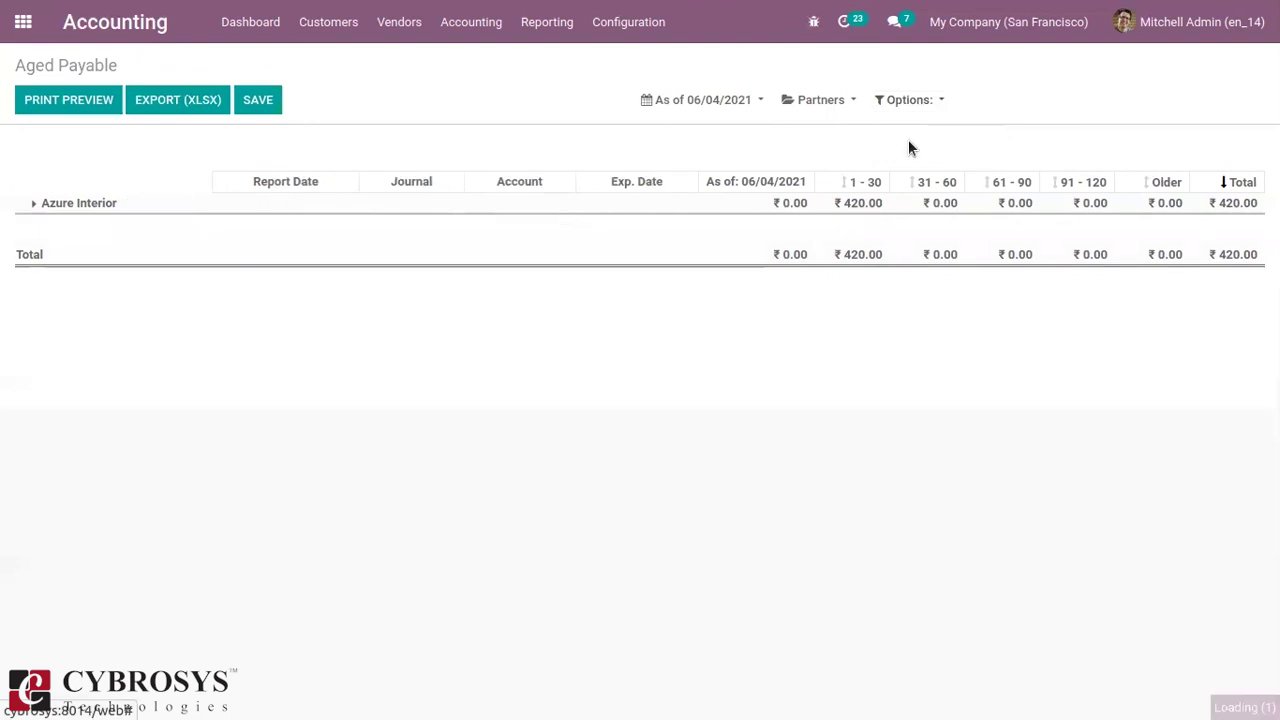
# - Show the Aged Payable report as of the end of last month
pyautogui.click(694, 103)
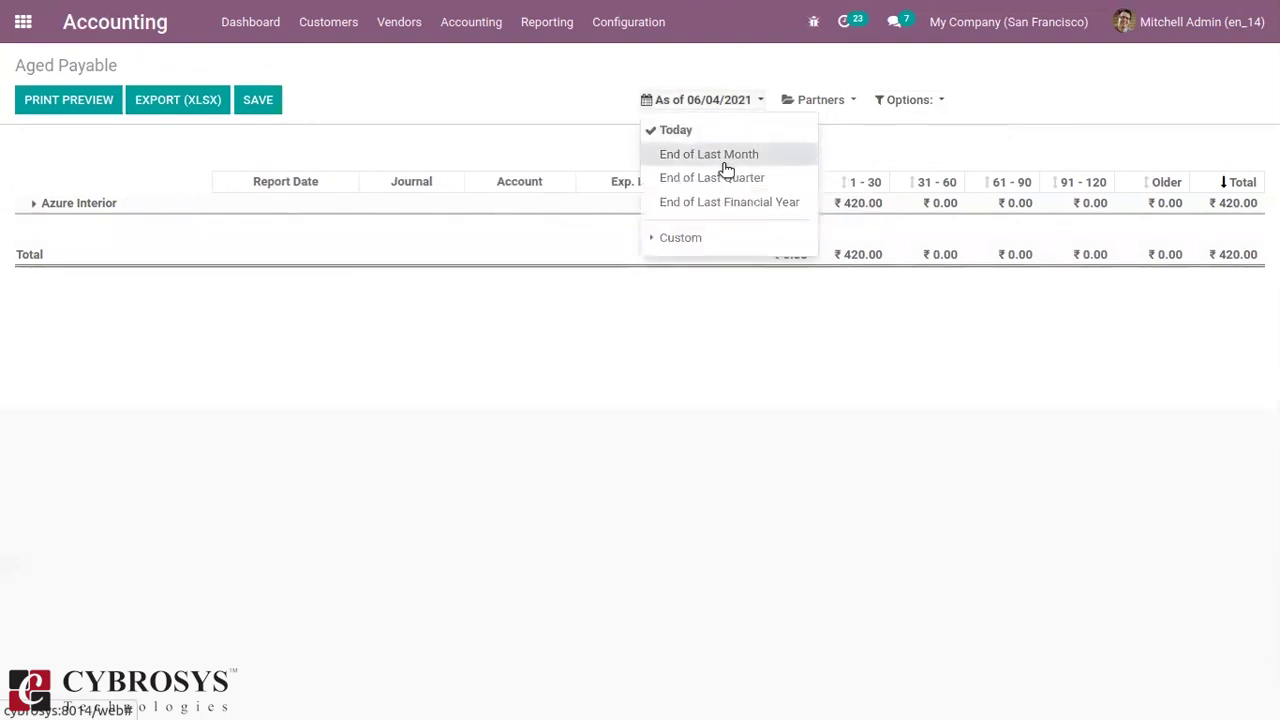
pyautogui.click(722, 162)
pyautogui.click(714, 98)
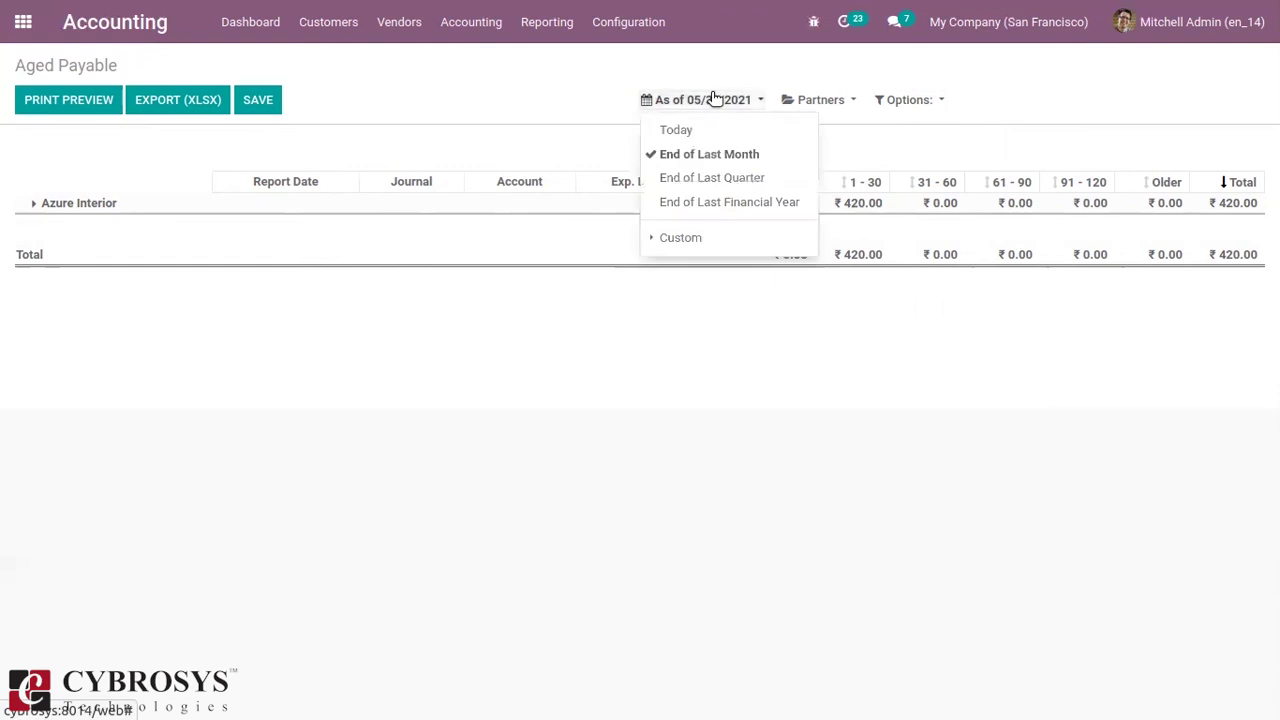
pyautogui.click(741, 203)
# - Remove Azure Interior from the report's partner filter
pyautogui.click(931, 99)
pyautogui.click(842, 104)
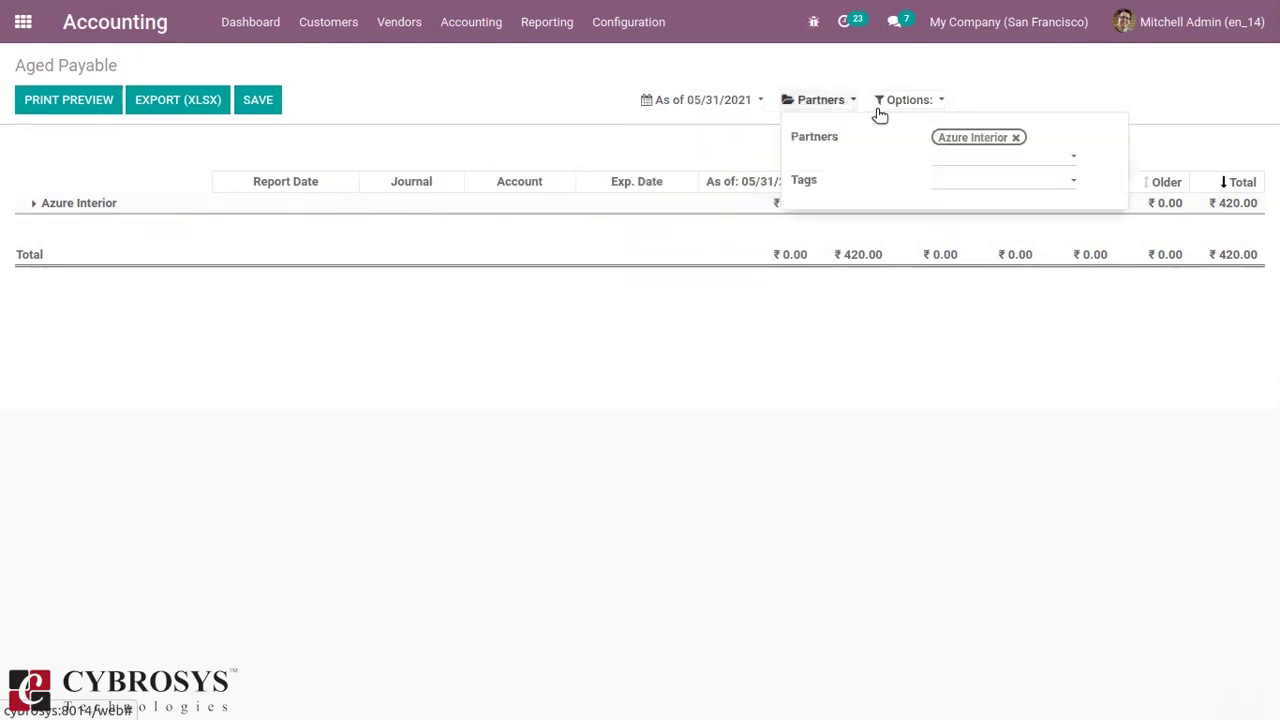
pyautogui.click(1013, 136)
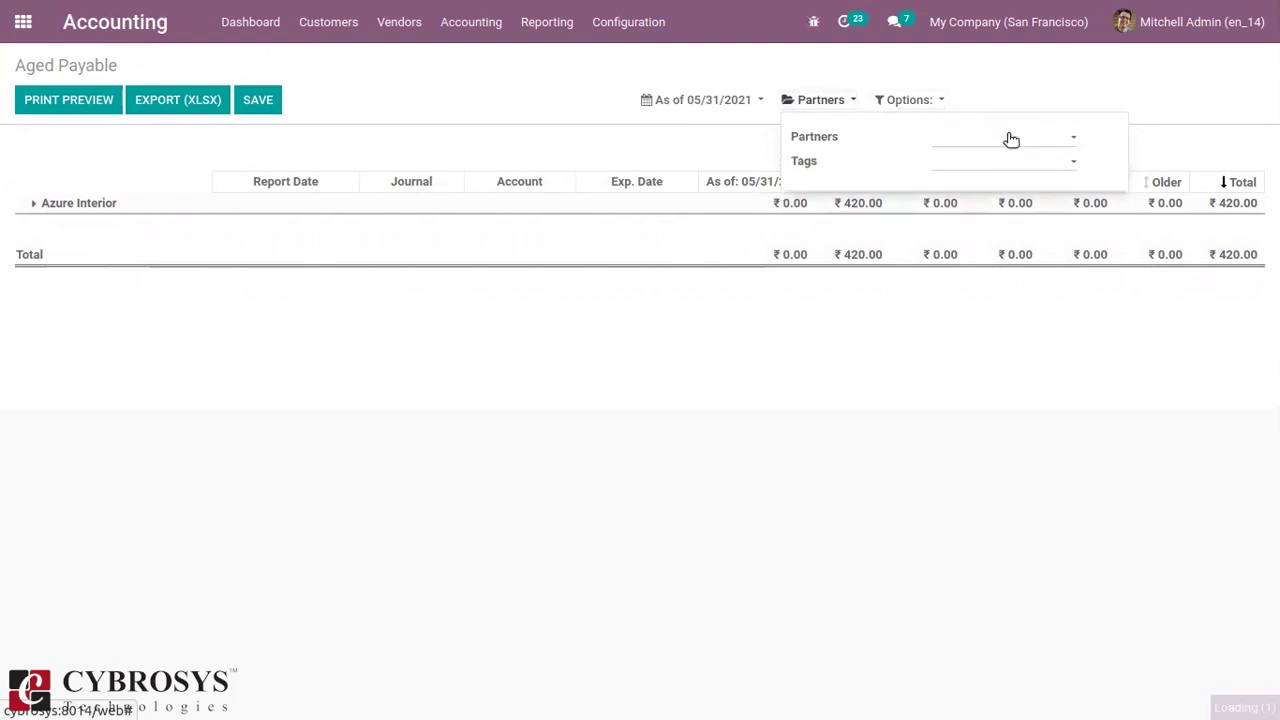
# - Show the report as of end of last quarter, then as of today, 06/04/2021
pyautogui.click(729, 102)
pyautogui.click(714, 178)
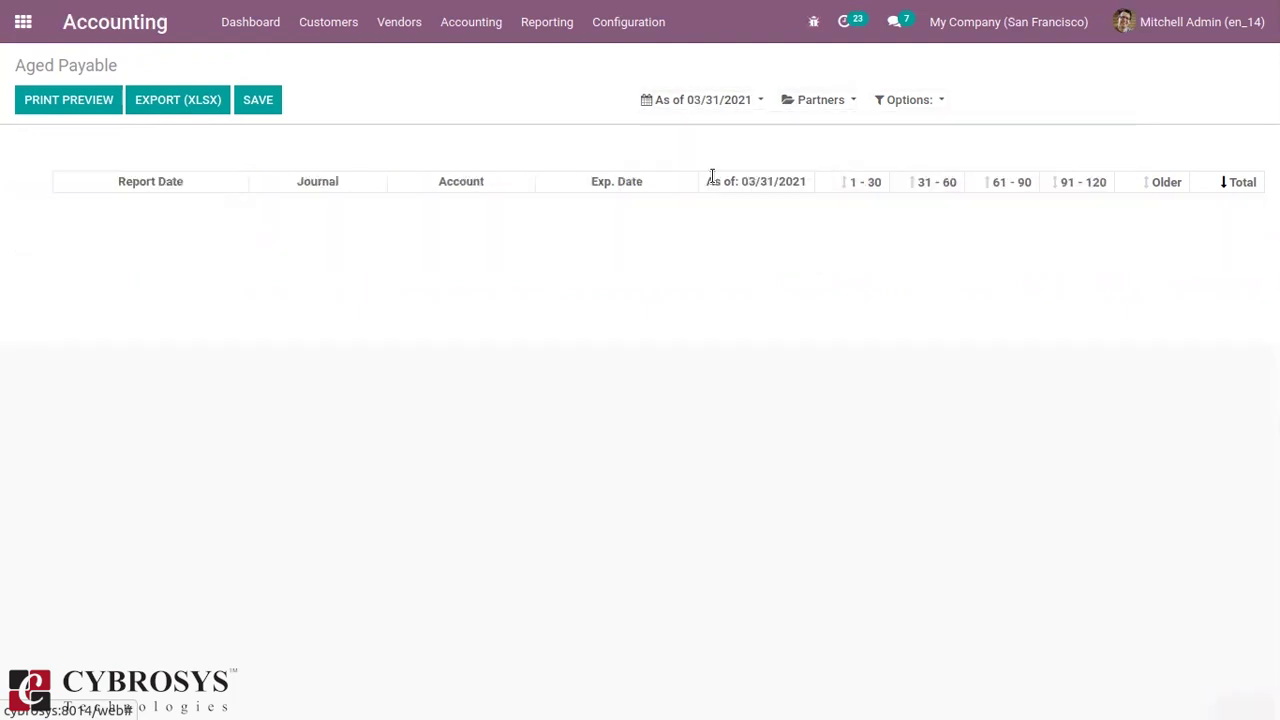
pyautogui.click(739, 106)
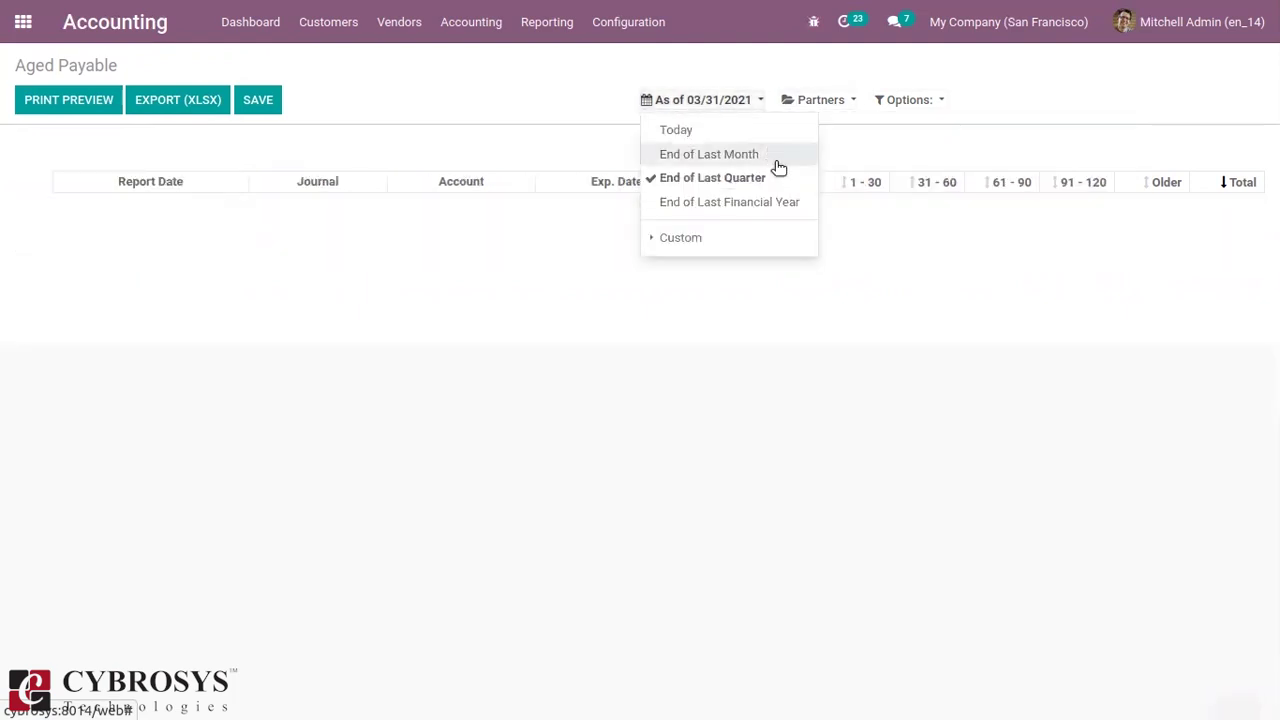
pyautogui.click(685, 136)
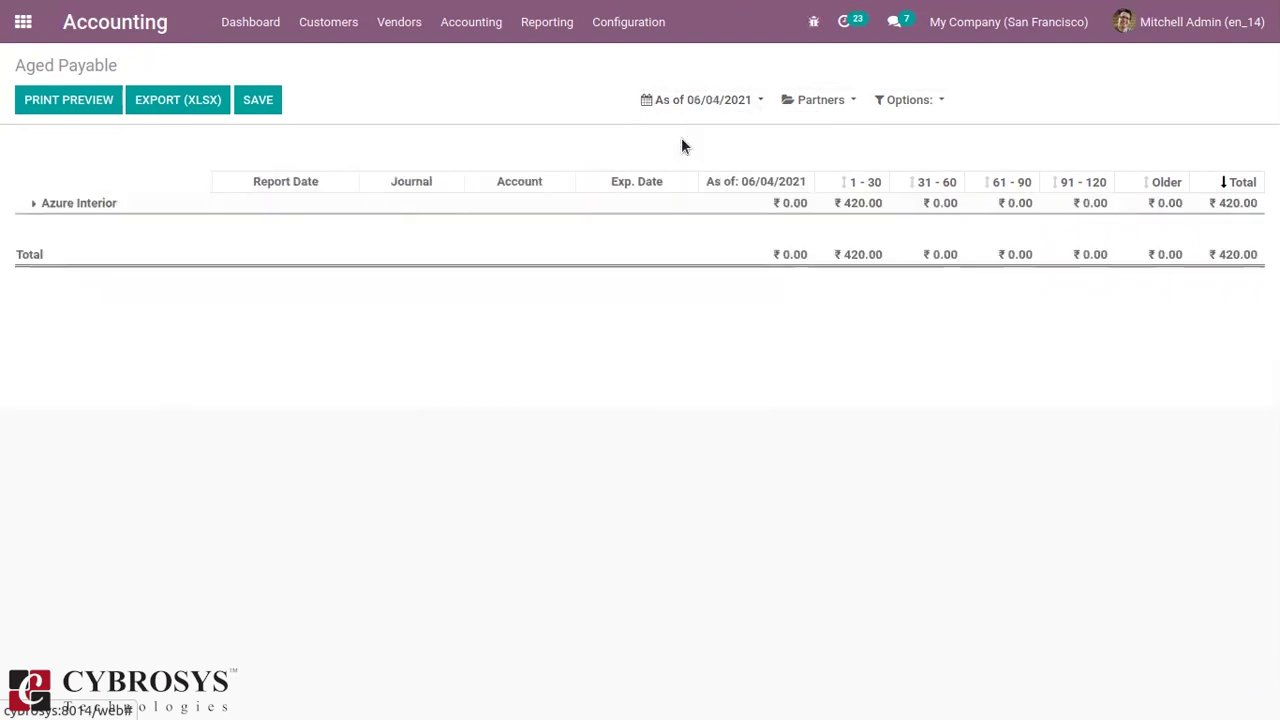